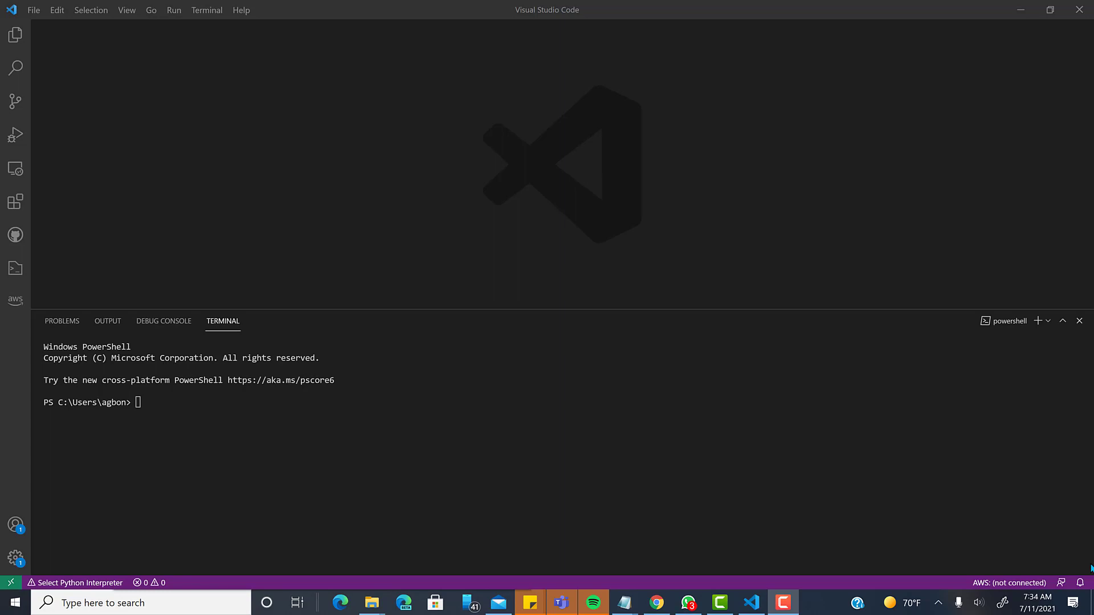
# - Search the extensions for "ssh", open the Remote - SSH details, and look through the available remote connection commands
pyautogui.click(13, 202)
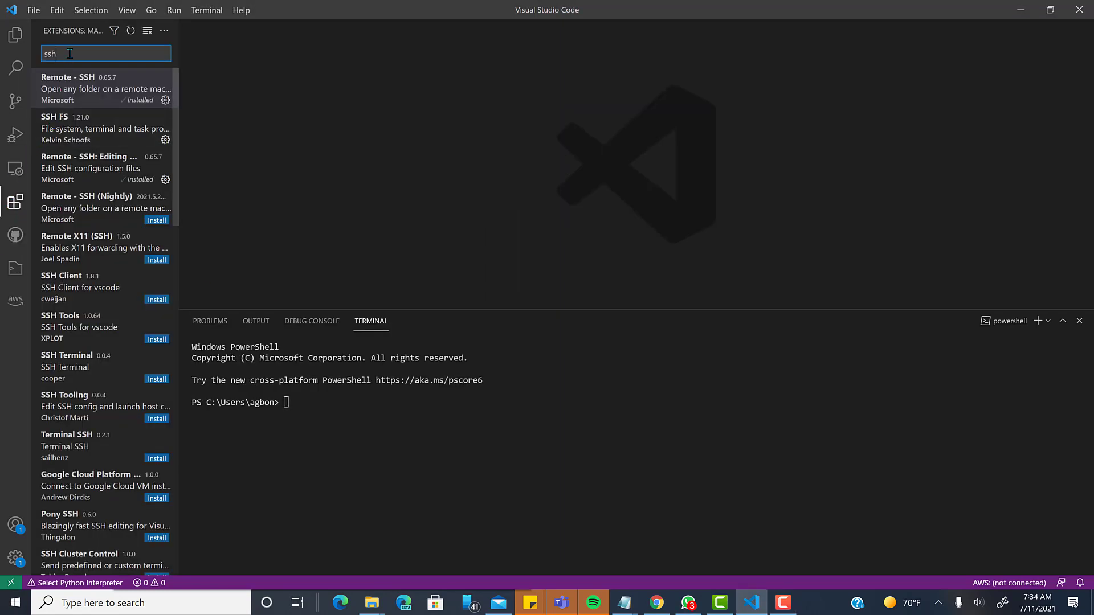
pyautogui.click(60, 101)
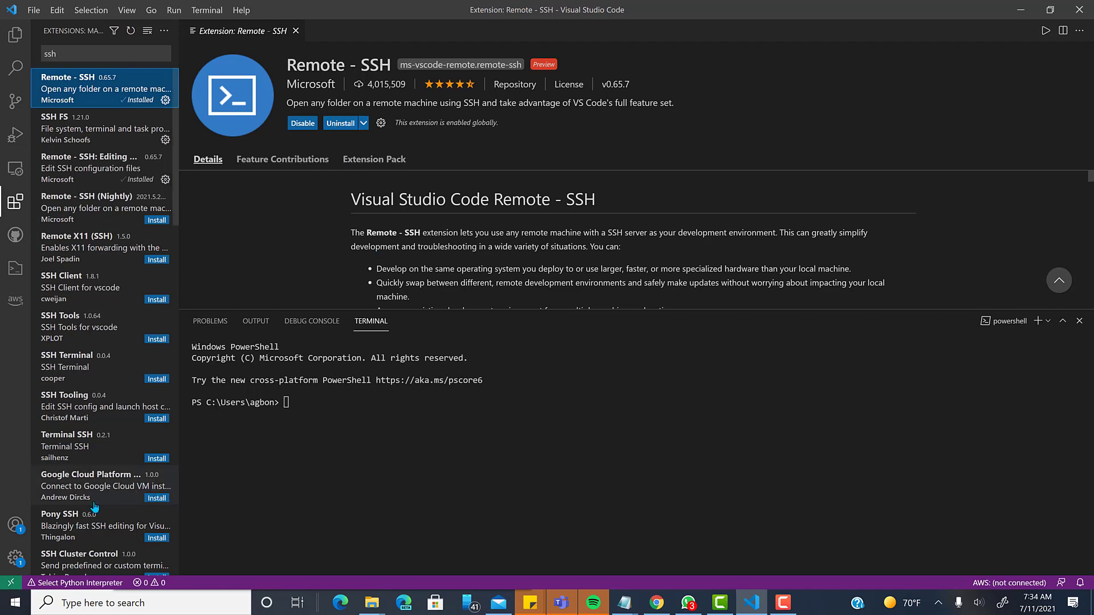
pyautogui.click(11, 585)
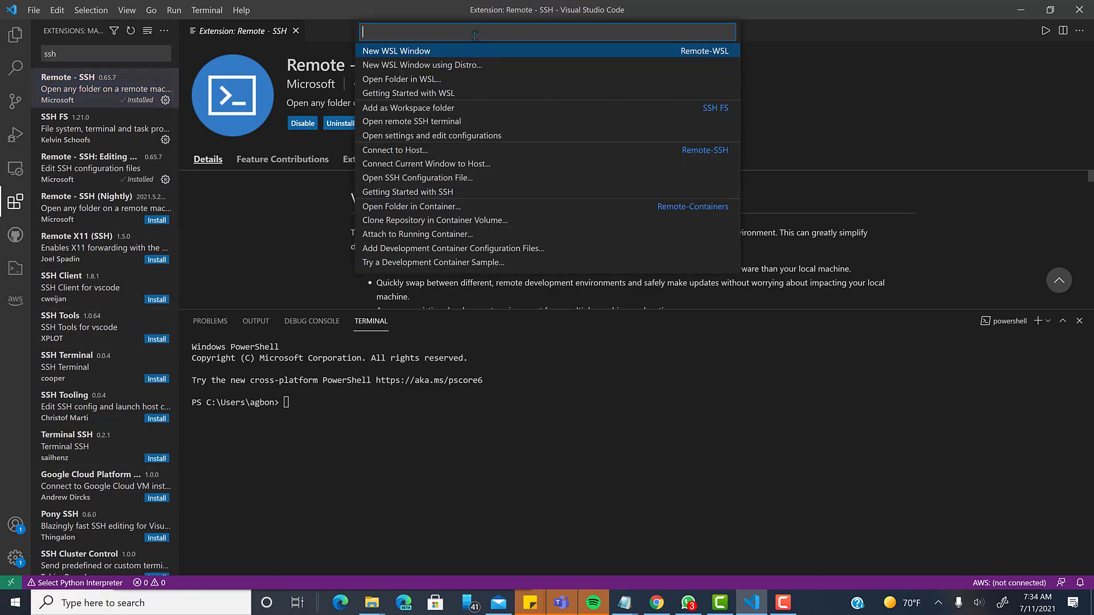
pyautogui.click(587, 477)
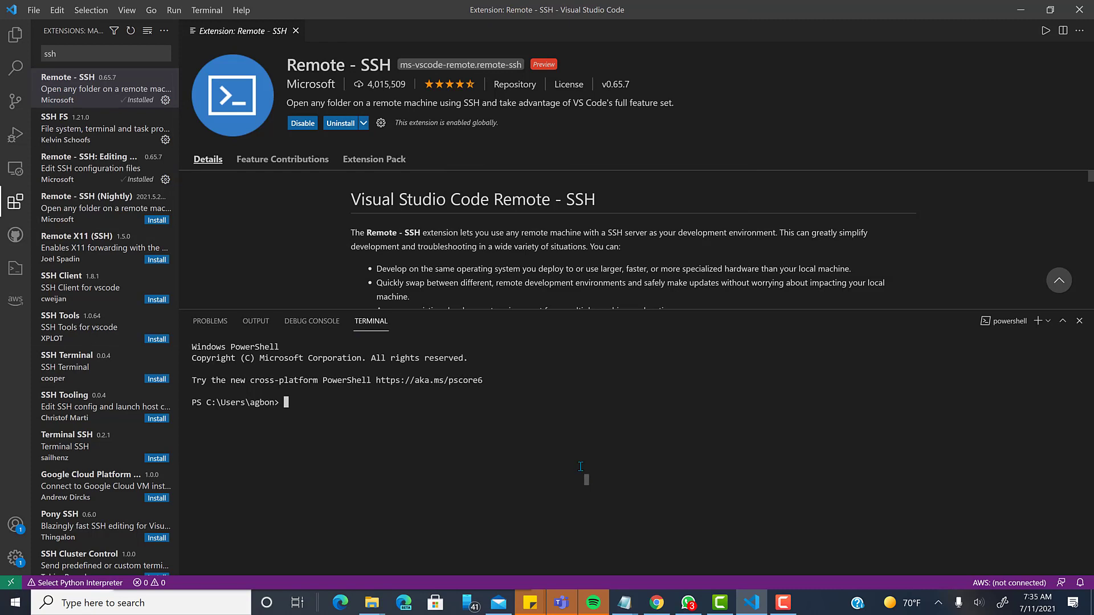
# - Open the SSH configuration file stored in the user profile's .ssh folder through the Remote-SSH command
pyautogui.hotkey('ctrl', 'shift', 'p')
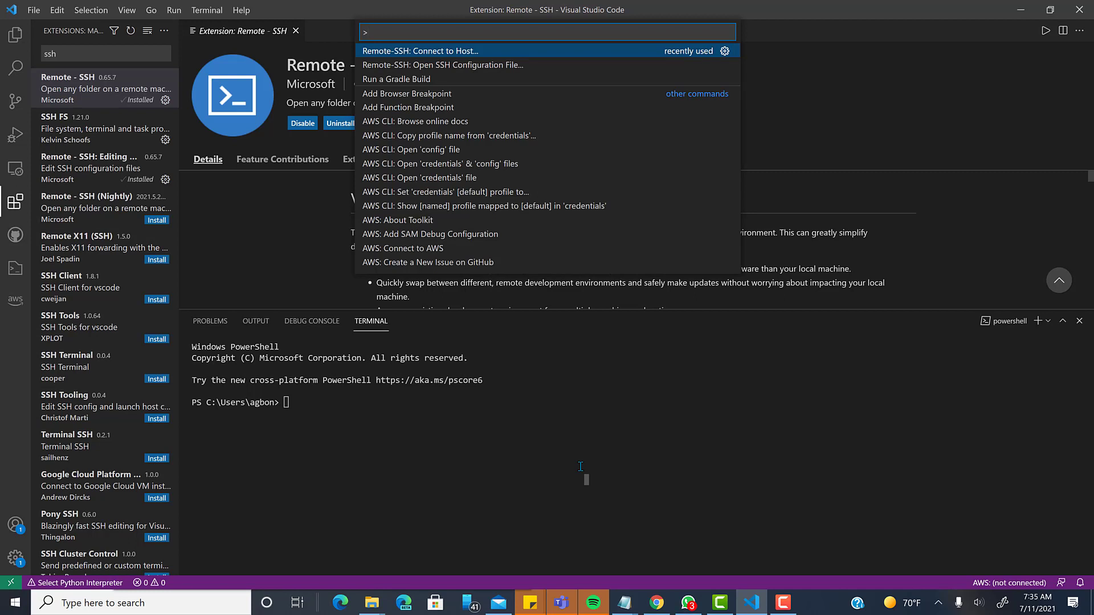
pyautogui.write('ssh')
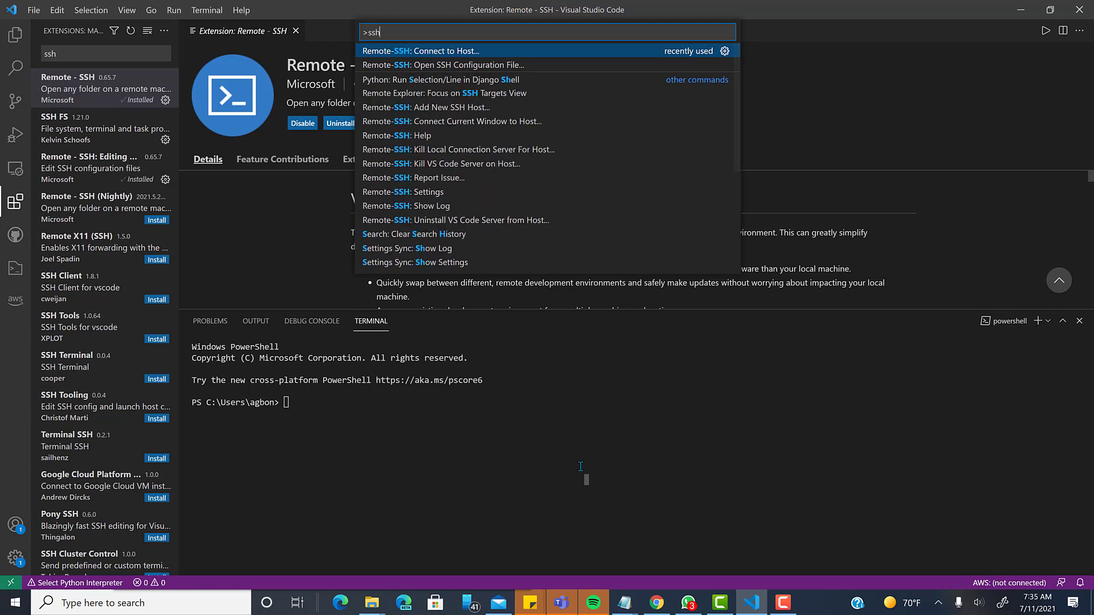
pyautogui.click(483, 70)
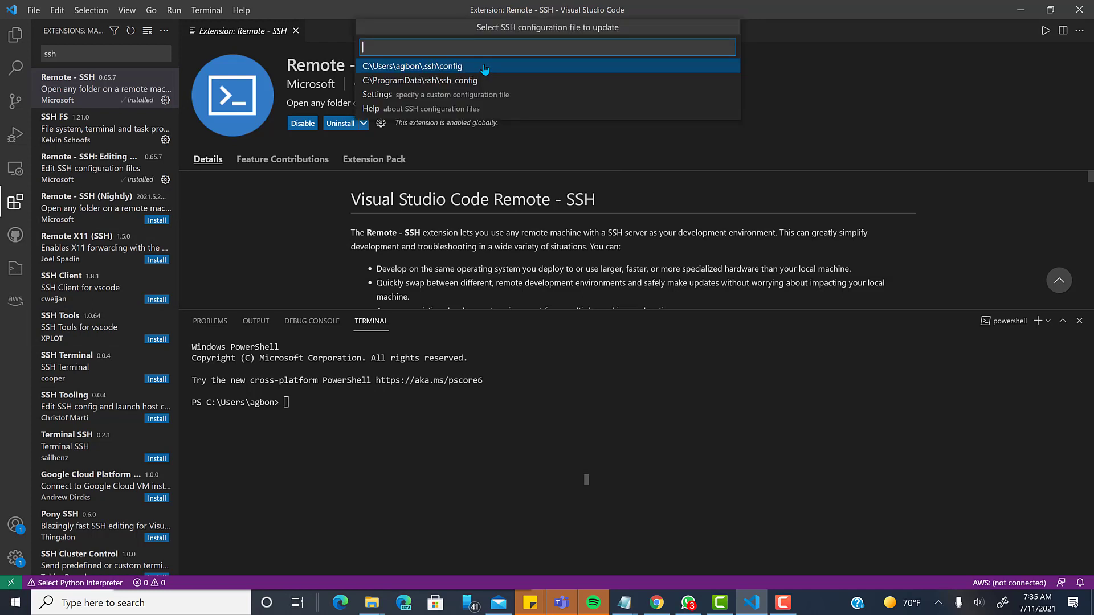
pyautogui.click(450, 67)
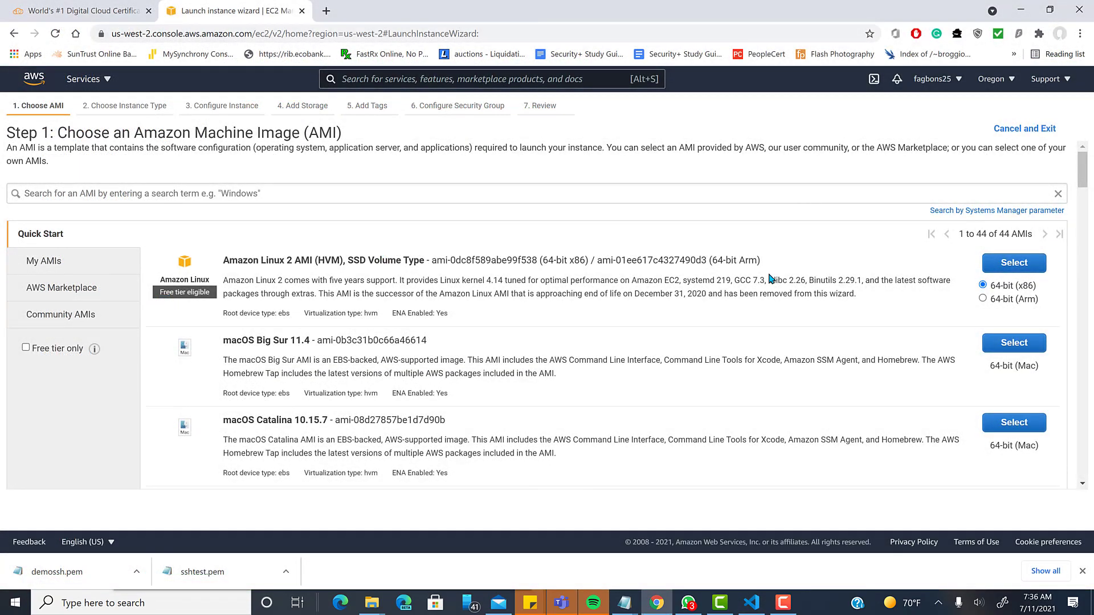
# - Choose the 64-bit (x86) Amazon Linux 2 AMI with the t2.micro instance type and continue to the instance details
pyautogui.click(1007, 265)
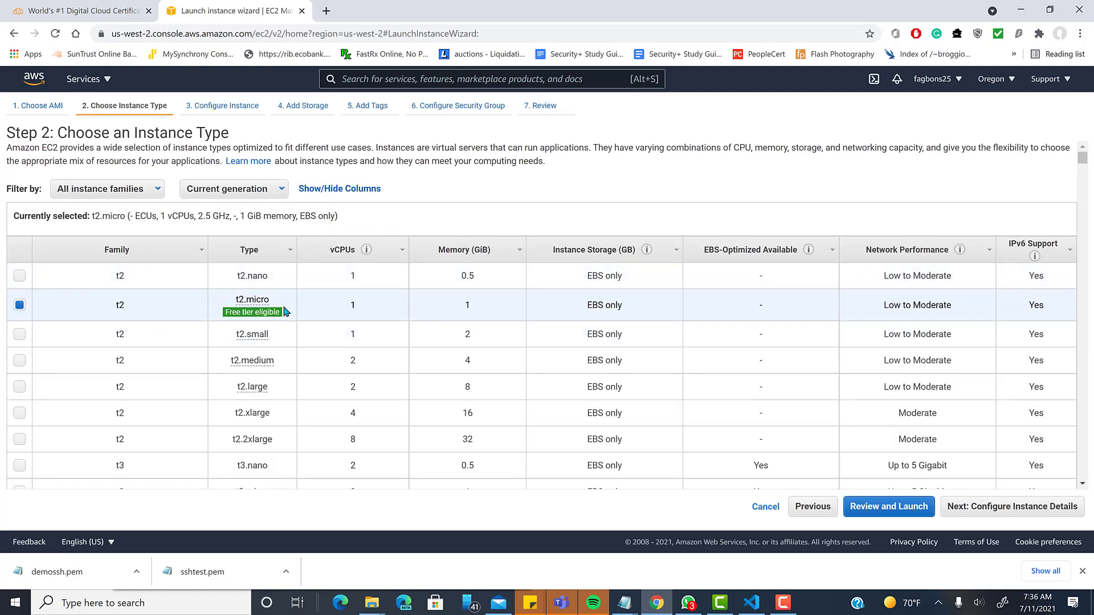
pyautogui.moveTo(274, 312)
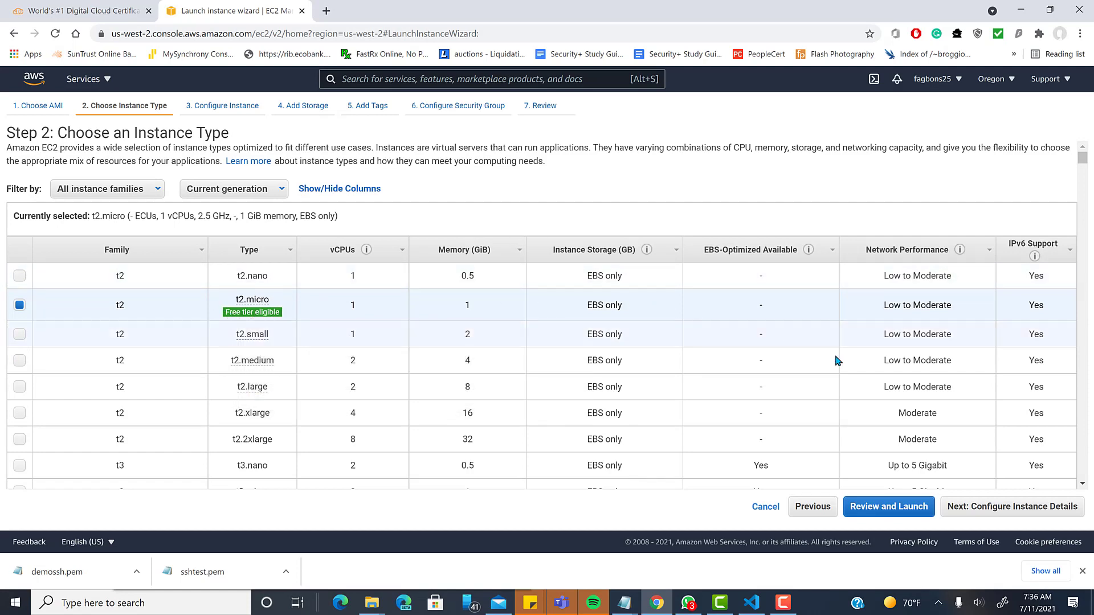
pyautogui.click(1038, 515)
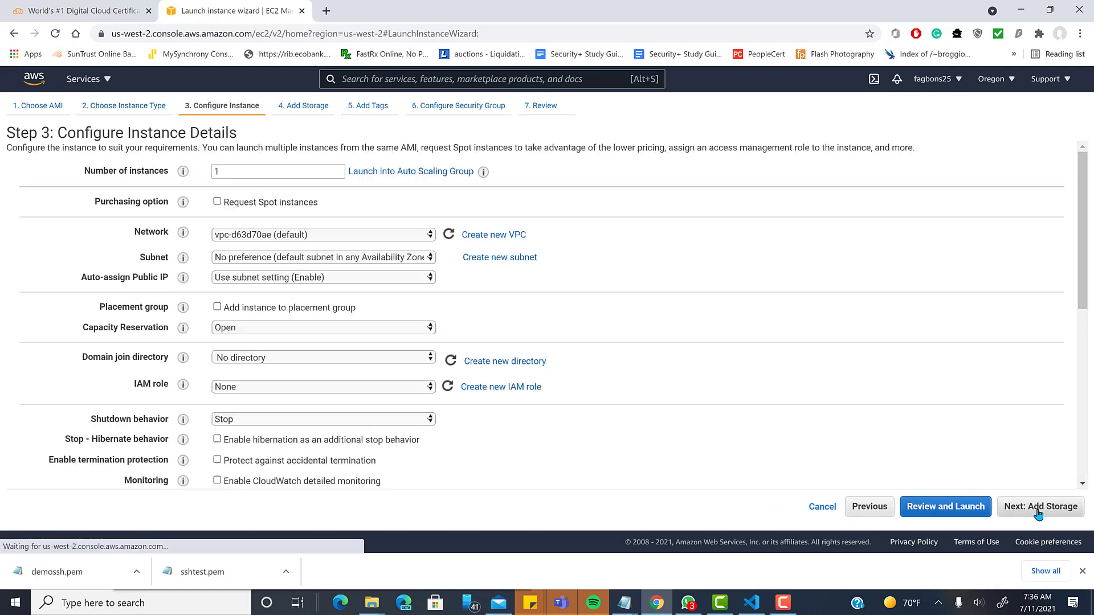
# - Accept the default instance details, storage and empty tags, proceeding to the security group configuration
pyautogui.scroll(-7, 518, 371)
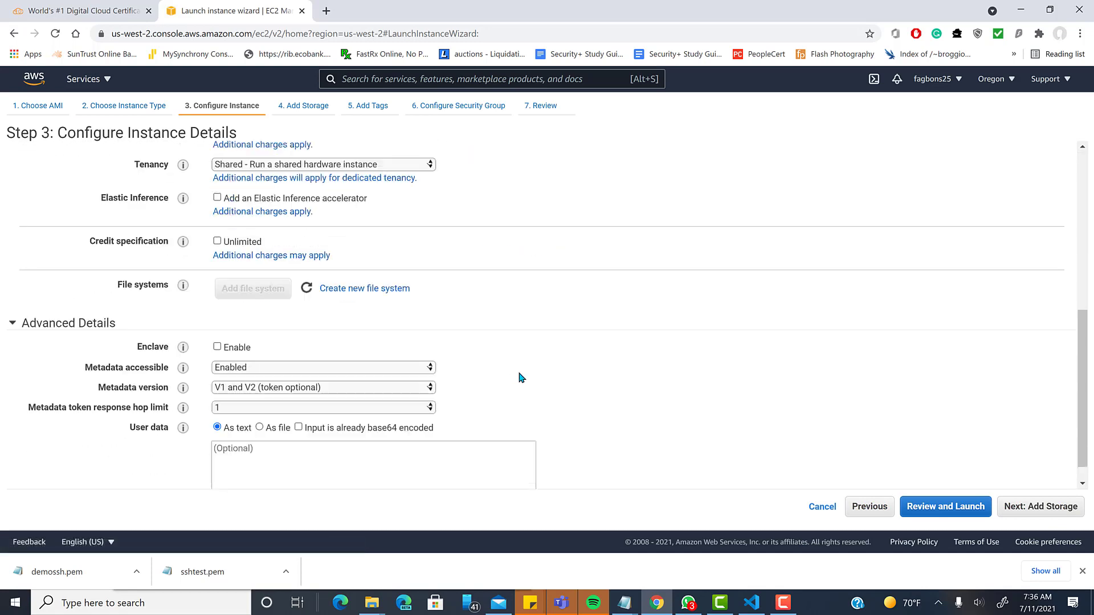
pyautogui.scroll(2, 928, 393)
pyautogui.click(1036, 509)
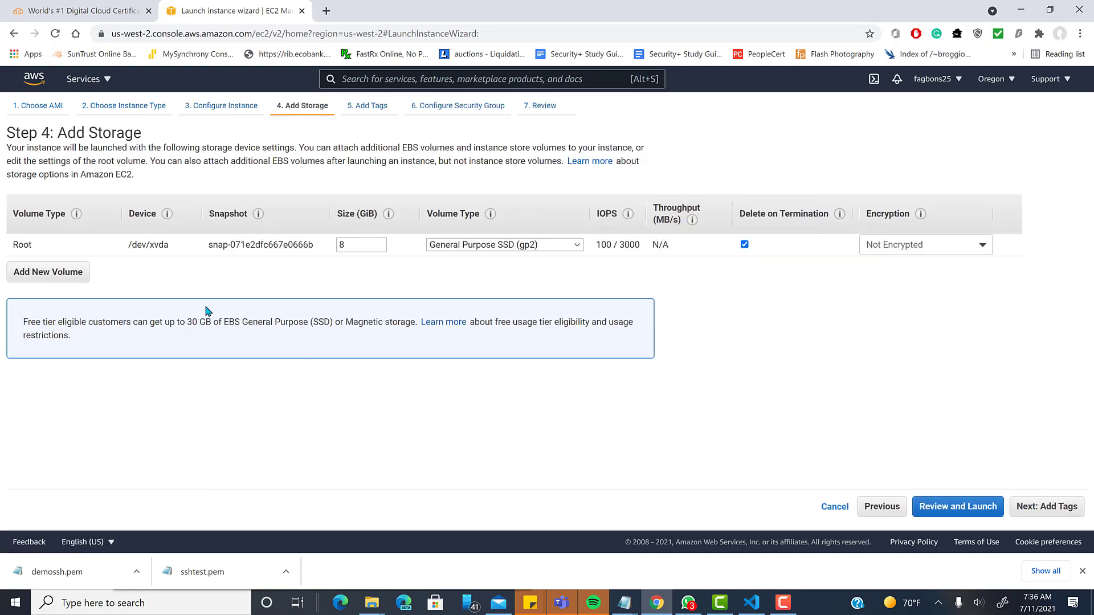
pyautogui.click(1059, 513)
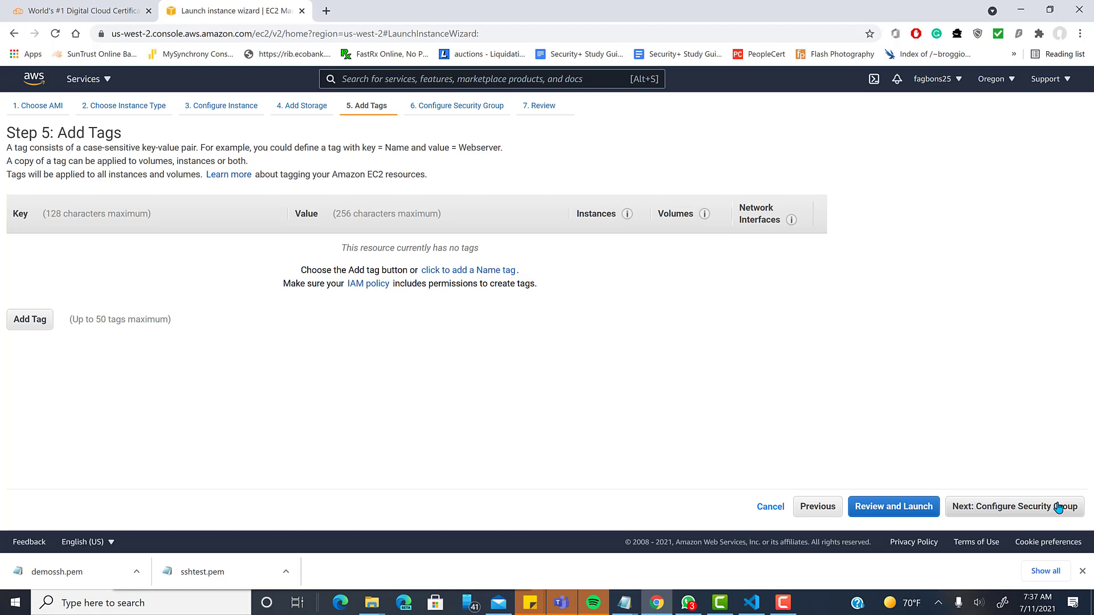
pyautogui.click(1053, 511)
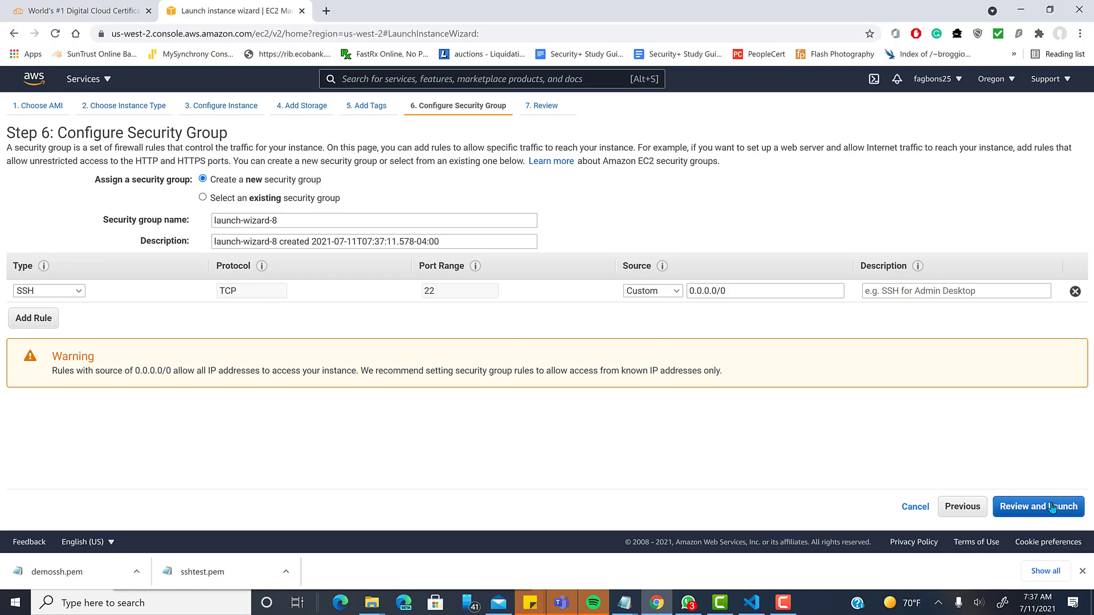
# - Accept the new security group with its SSH rule on port 22 and review the instance launch summary
pyautogui.click(1052, 508)
pyautogui.scroll(-2, 911, 393)
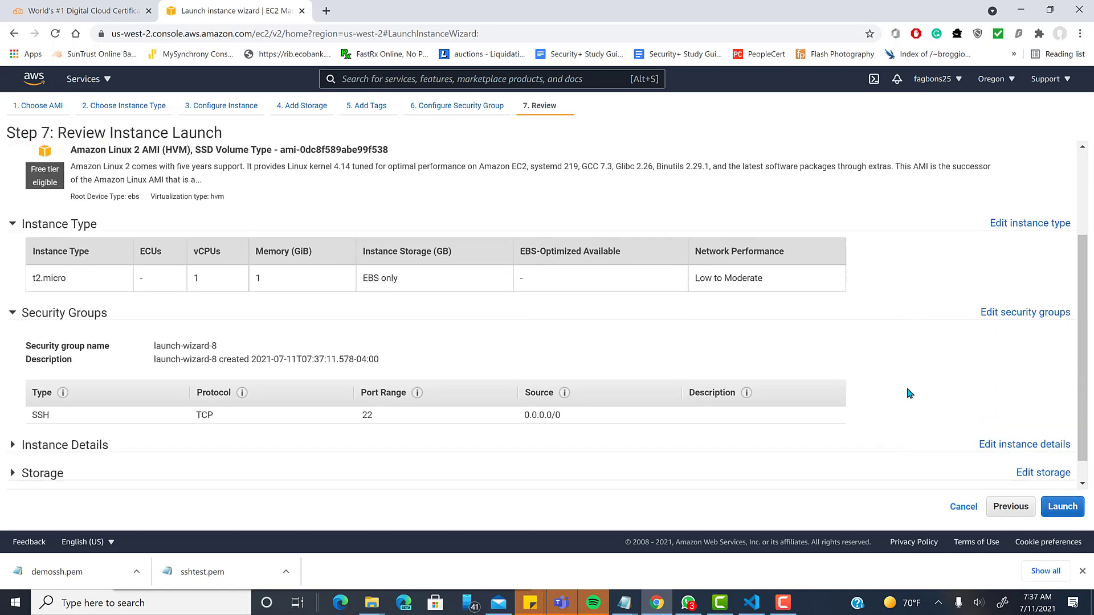
pyautogui.scroll(-1, 912, 392)
pyautogui.scroll(5, 919, 408)
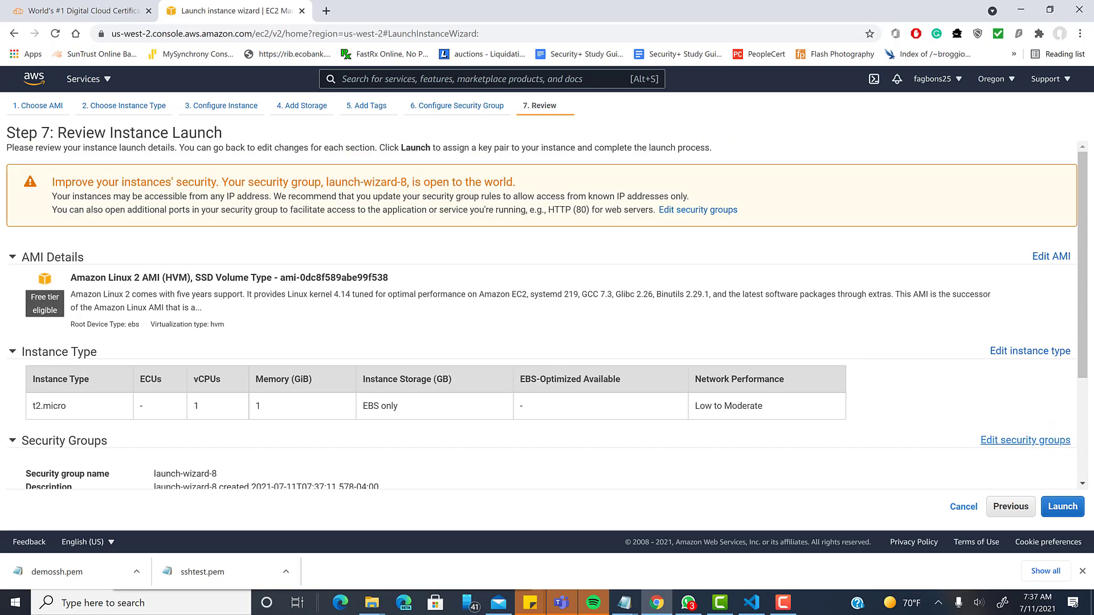
# - Start the launch and choose to create a new key pair named demo1
pyautogui.click(1070, 507)
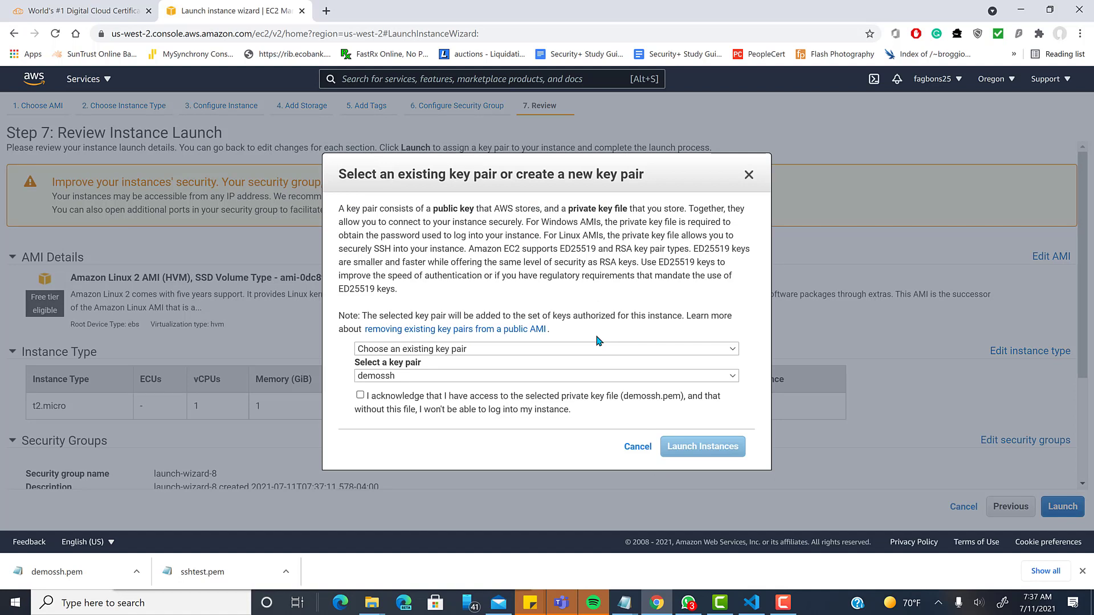
pyautogui.click(427, 350)
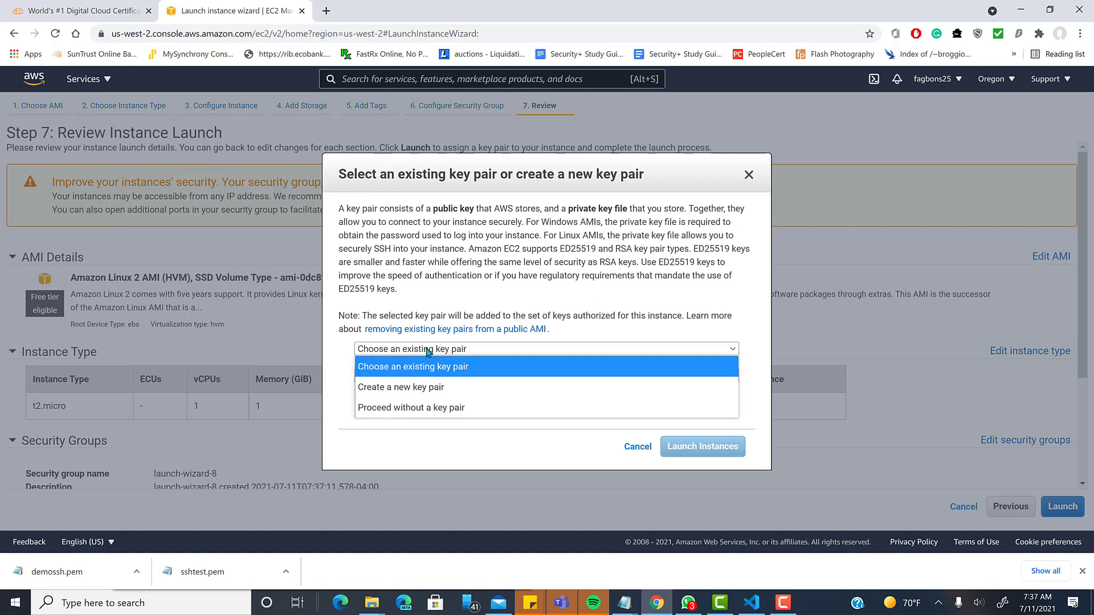
pyautogui.click(413, 381)
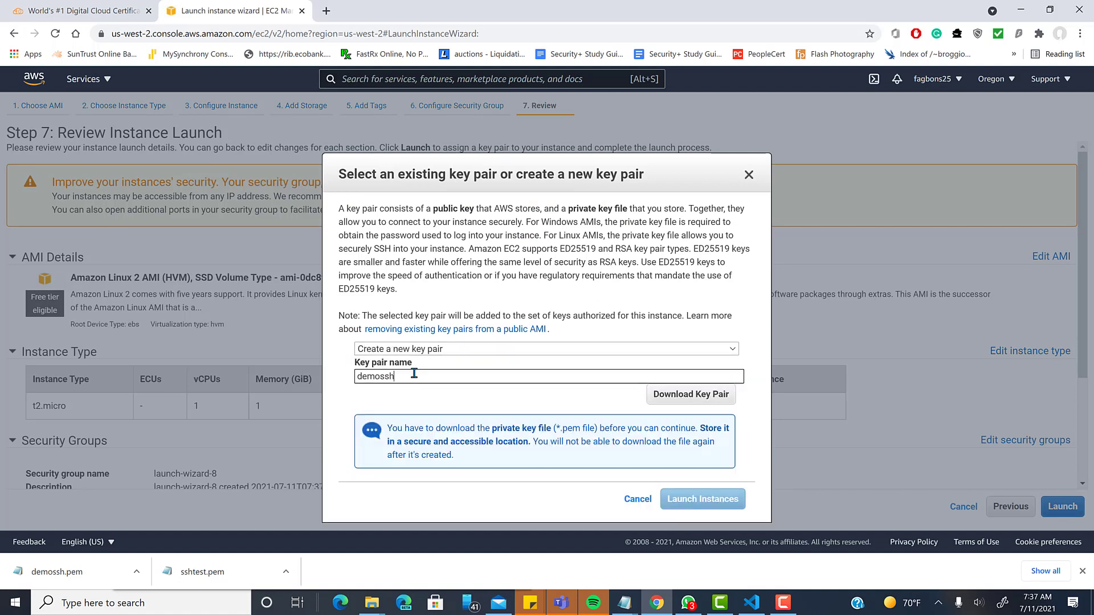
pyautogui.moveTo(414, 376); pyautogui.dragTo(353, 374)
pyautogui.write('demo1')
# - Download the demo1 key file to the YouTube\sshtest folder and launch the instance, ending on the instances list
pyautogui.click(690, 397)
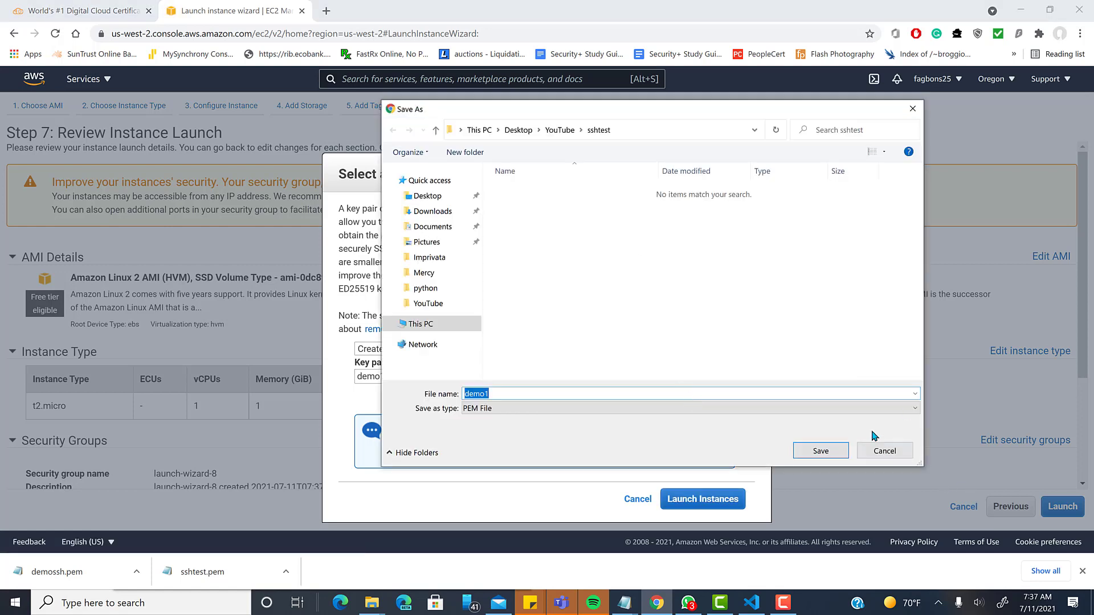
pyautogui.click(822, 451)
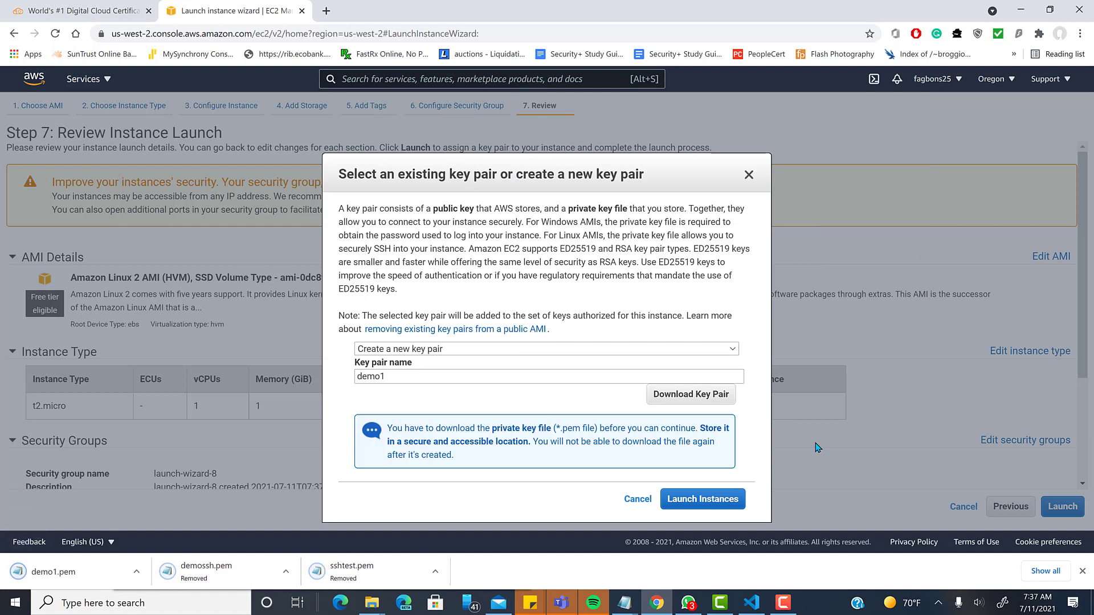
pyautogui.click(701, 501)
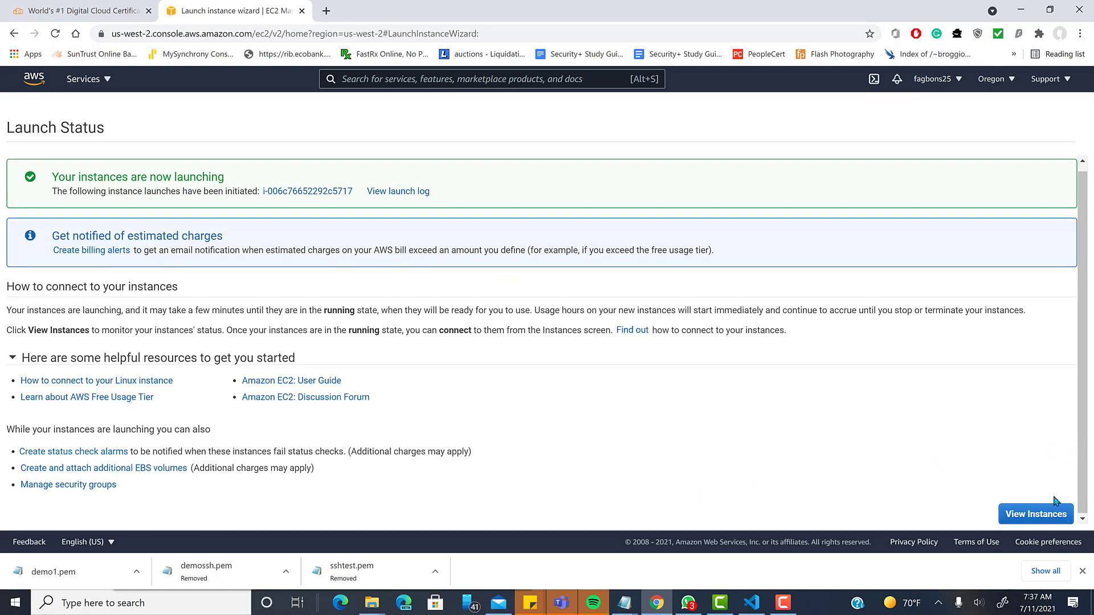
pyautogui.click(1048, 519)
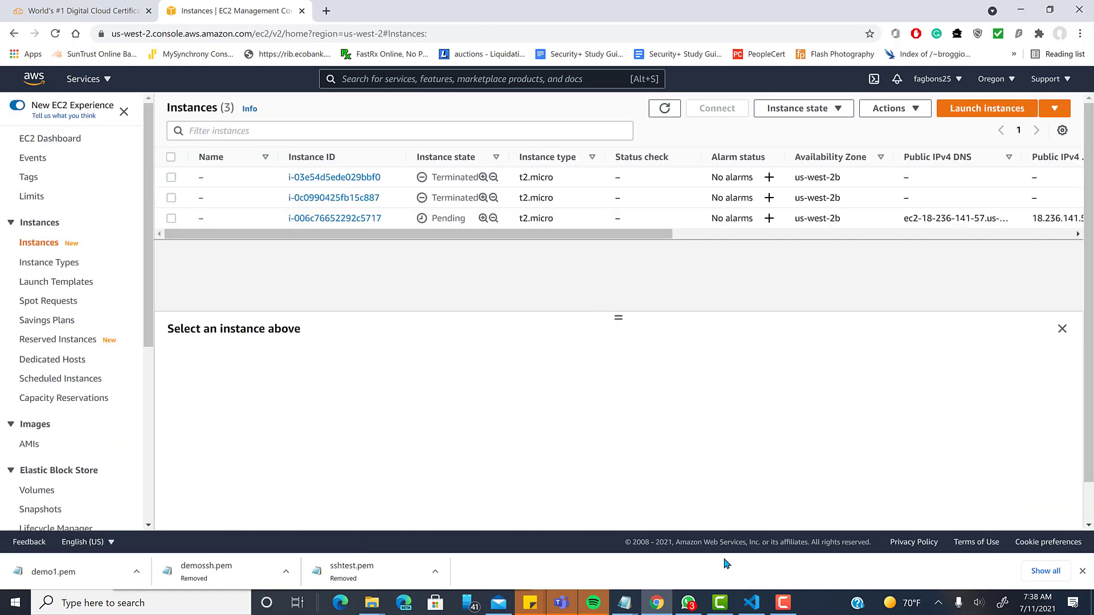
# - Switch to File Explorer and copy the address of the sshtest folder that contains the demo1 key file
pyautogui.click(752, 605)
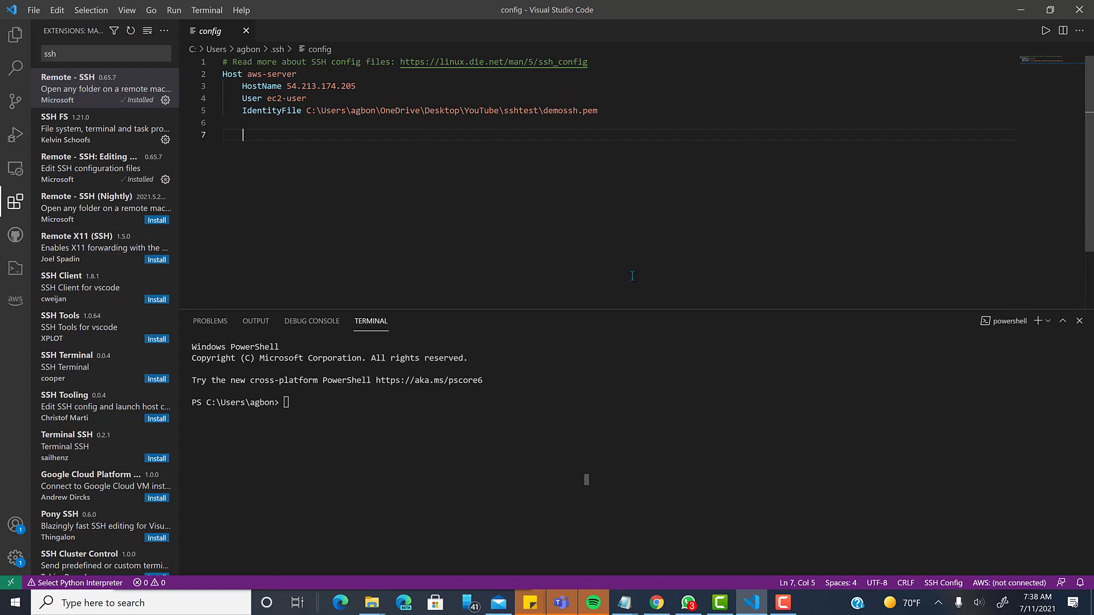
pyautogui.click(367, 599)
pyautogui.click(353, 535)
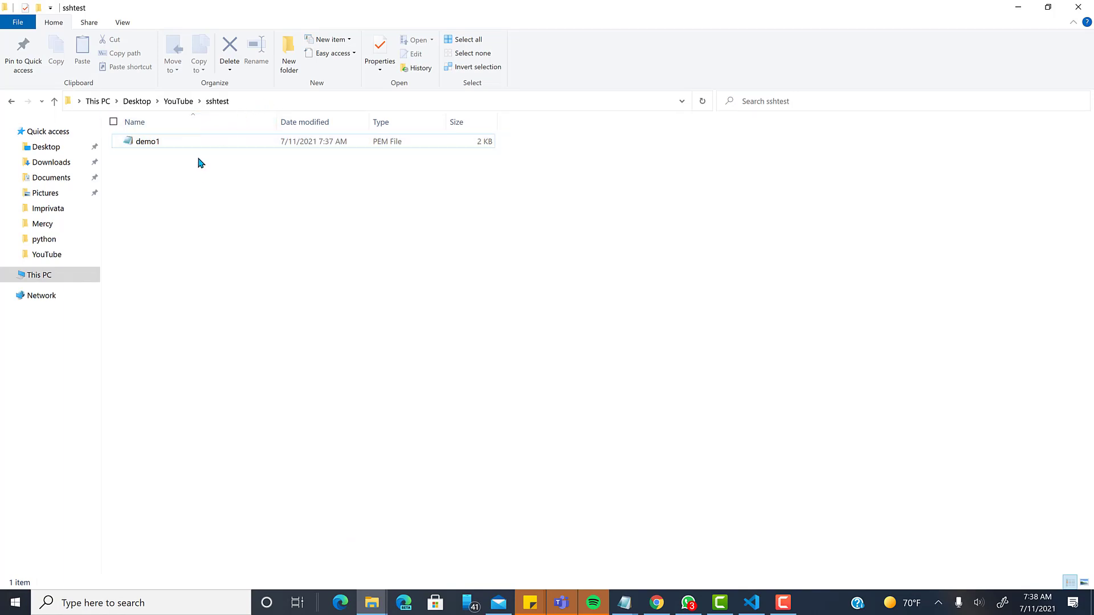
pyautogui.rightClick(280, 98)
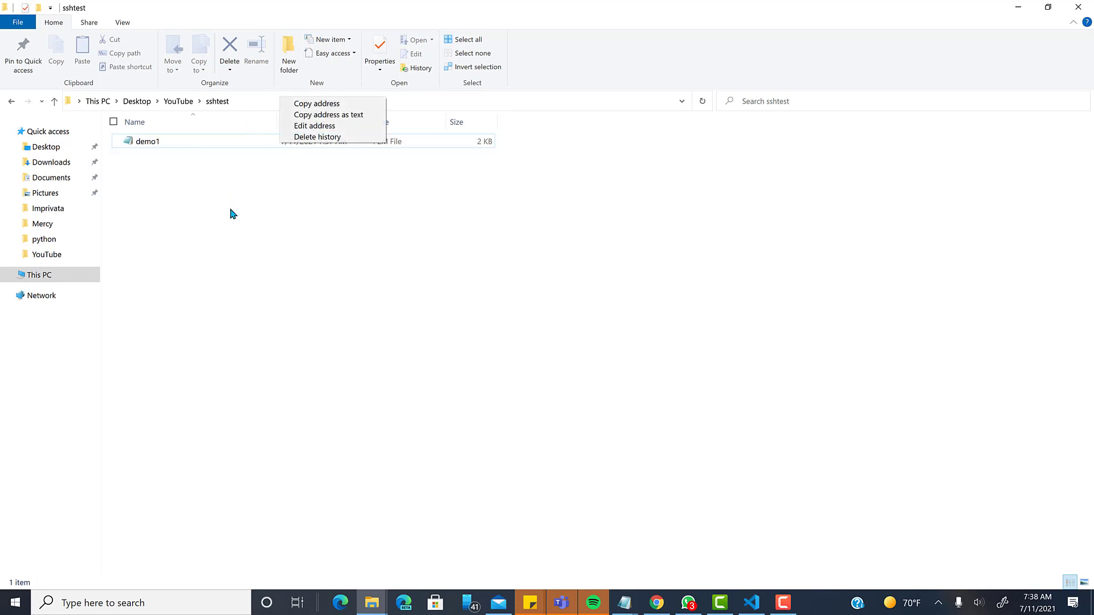
pyautogui.click(318, 104)
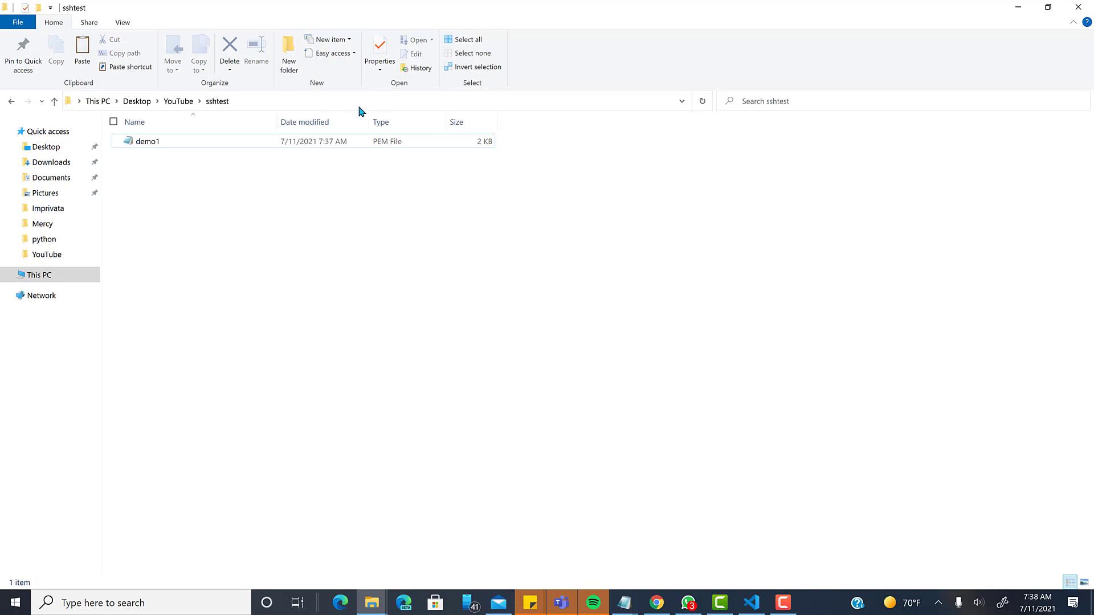
# - In Visual Studio Code, replace the IdentityFile path in the SSH config with the copied sshtest folder address plus a trailing backslash
pyautogui.click(752, 603)
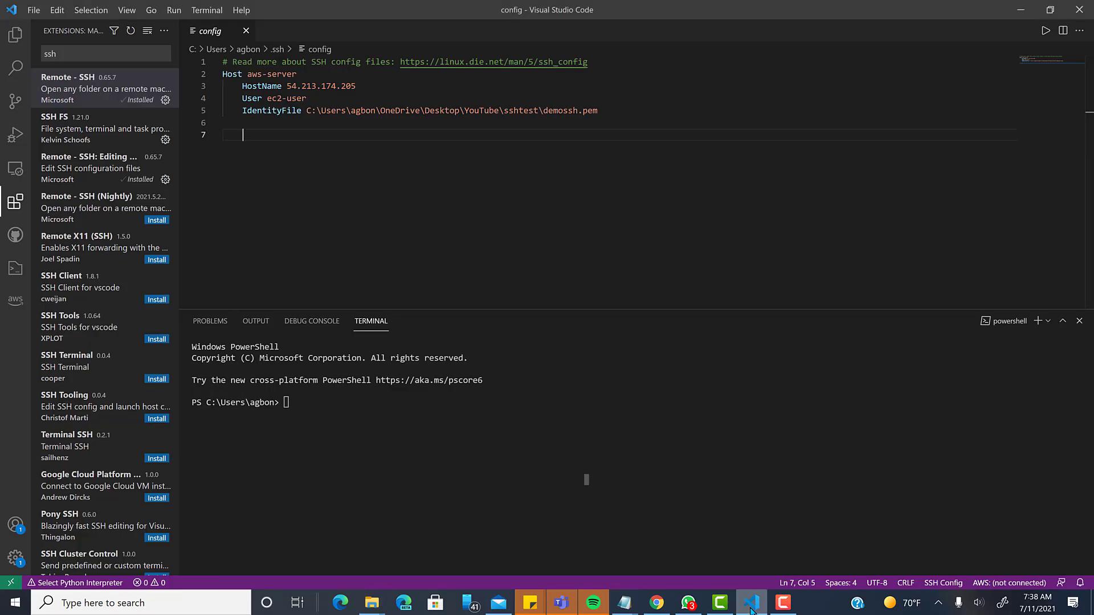
pyautogui.moveTo(306, 110); pyautogui.dragTo(606, 109)
pyautogui.hotkey('ctrl', 'v')
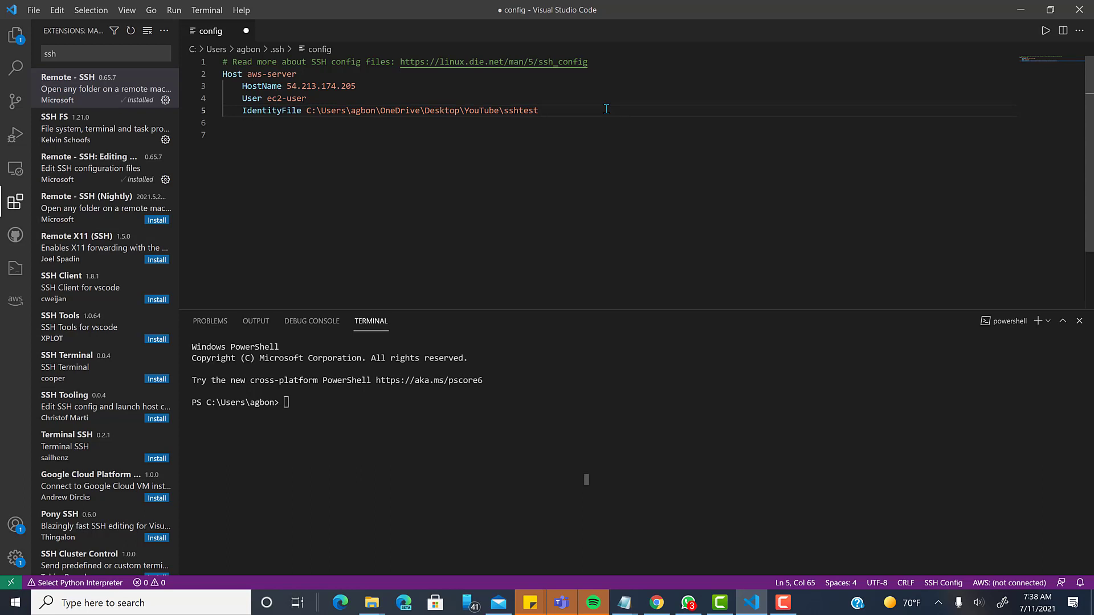
pyautogui.write('\\')
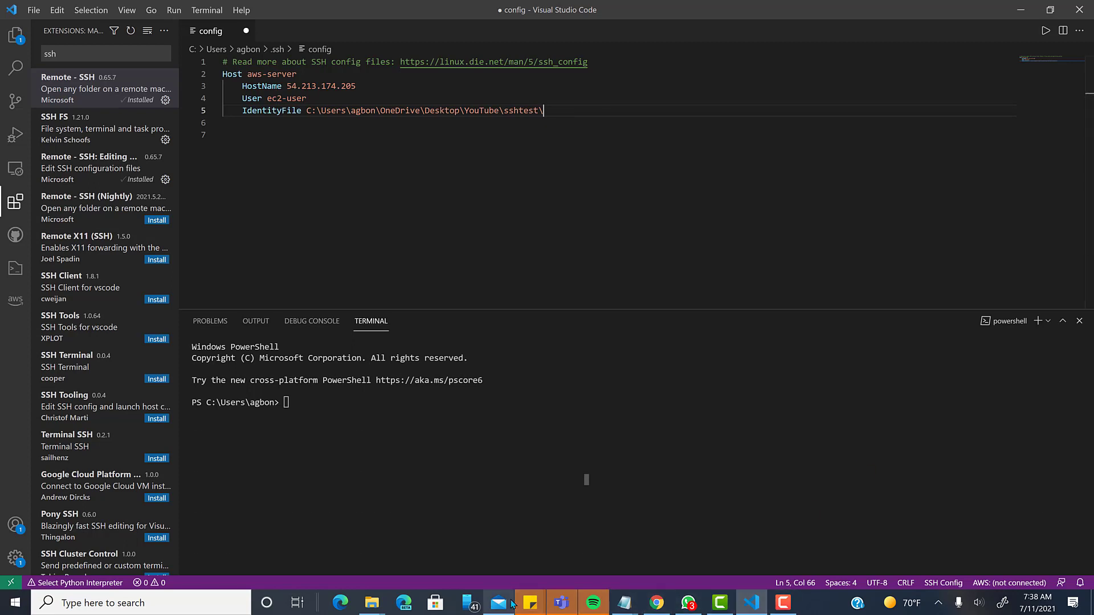
# - Switch to File Explorer and copy the demo1 key file's name from its properties
pyautogui.moveTo(372, 603)
pyautogui.click(325, 561)
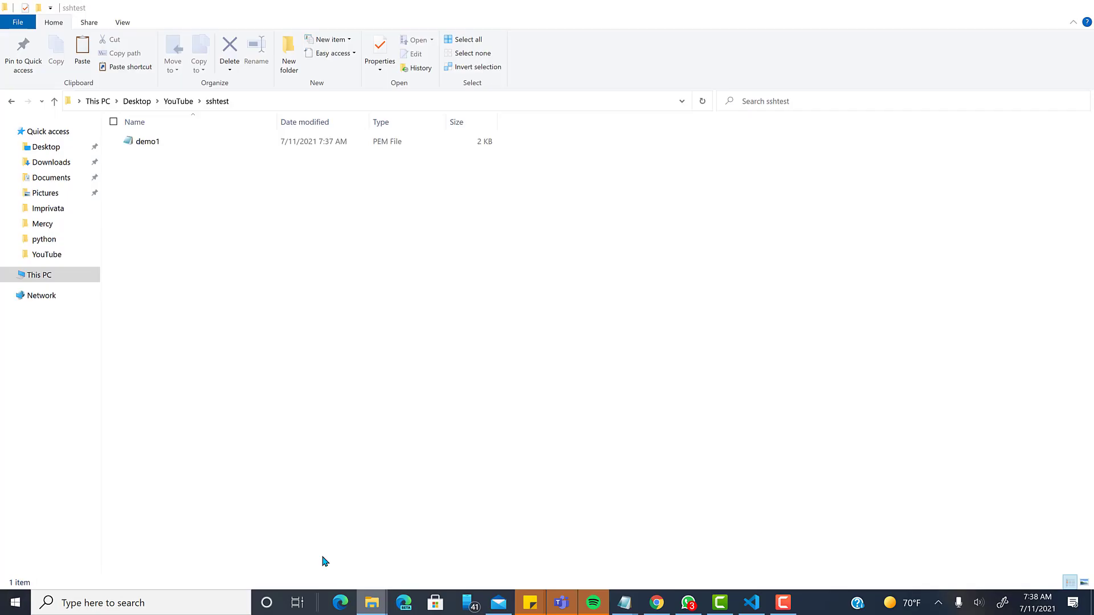
pyautogui.rightClick(164, 146)
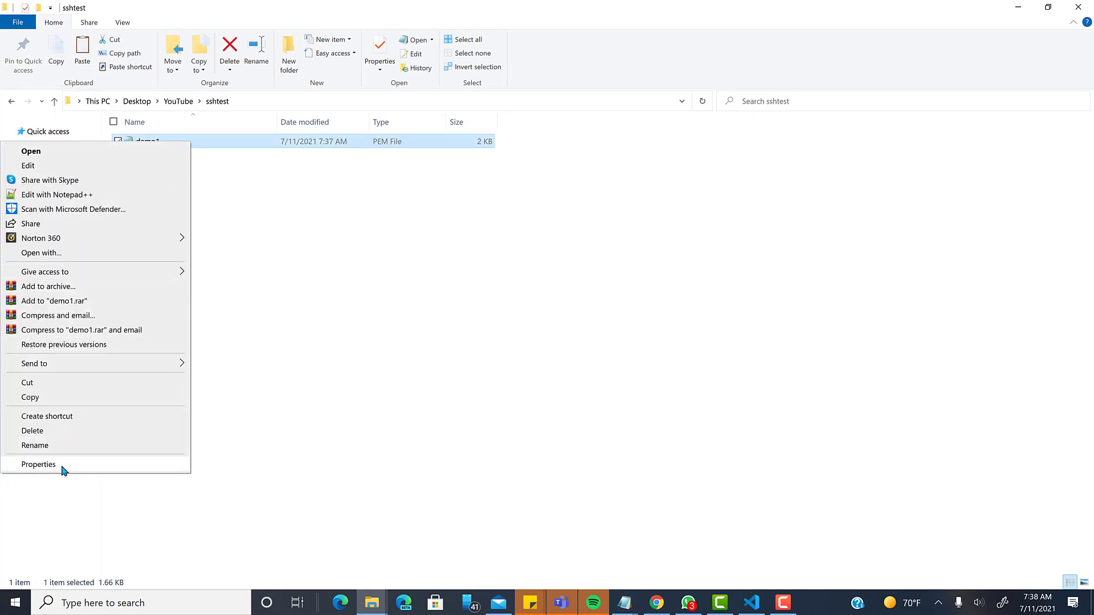
pyautogui.click(64, 468)
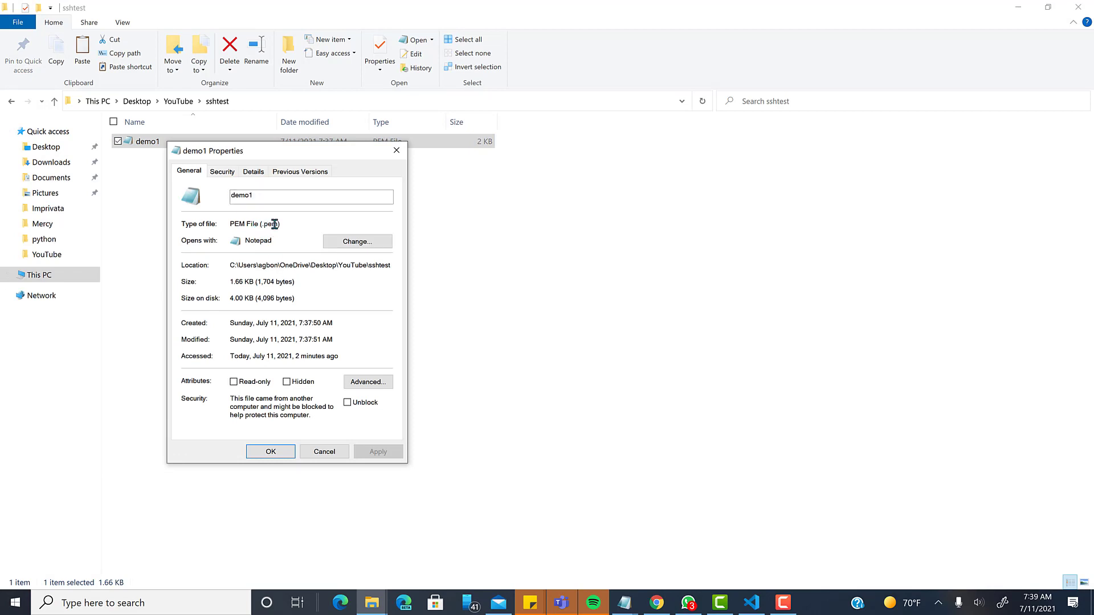
pyautogui.doubleClick(250, 196)
pyautogui.rightClick(237, 196)
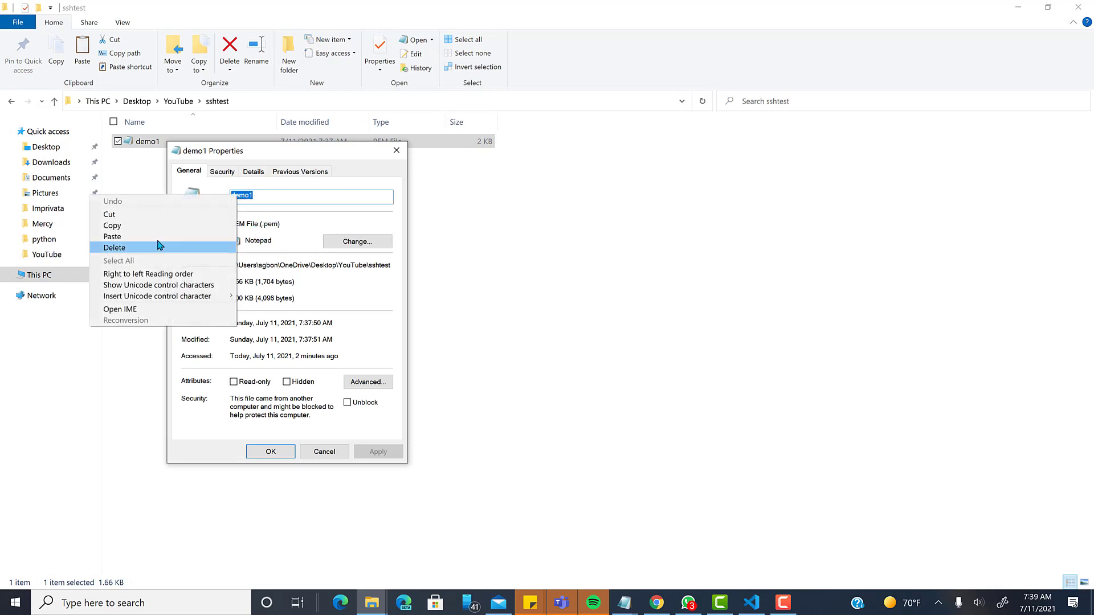
pyautogui.press('Escape')
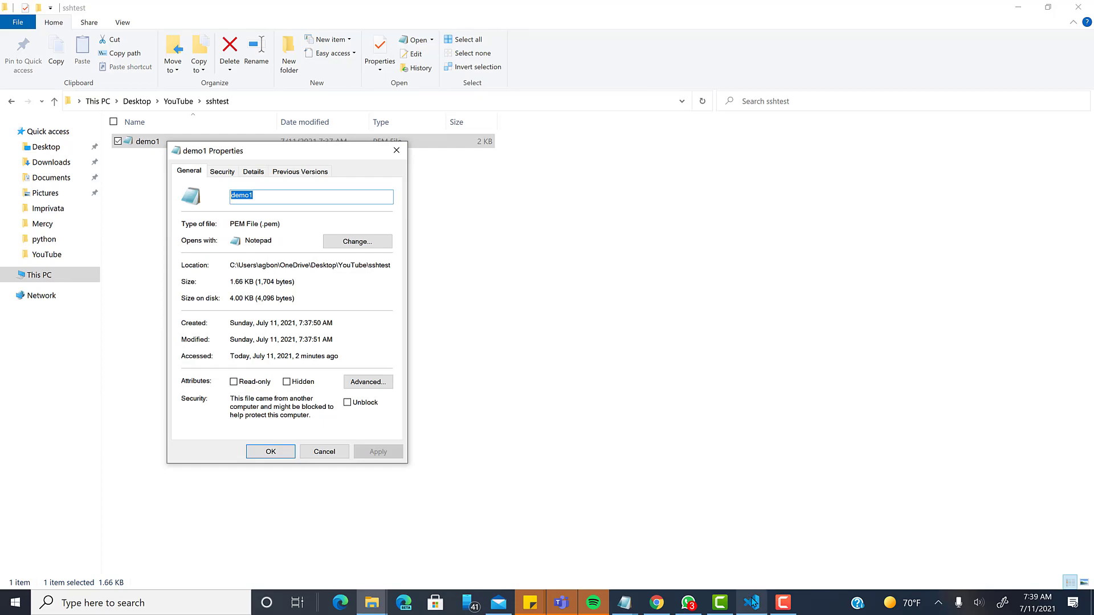
# - In Visual Studio Code, complete the IdentityFile path in the SSH config with the file name demo1.pem
pyautogui.click(752, 602)
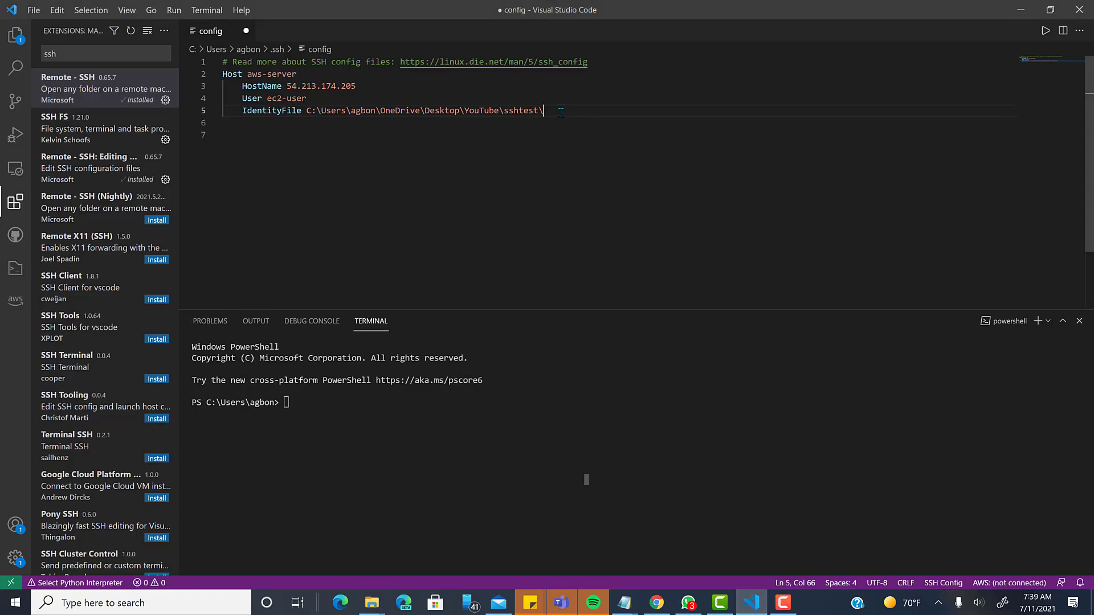
pyautogui.hotkey('ctrl', 'v')
pyautogui.write('.pem')
pyautogui.click(590, 187)
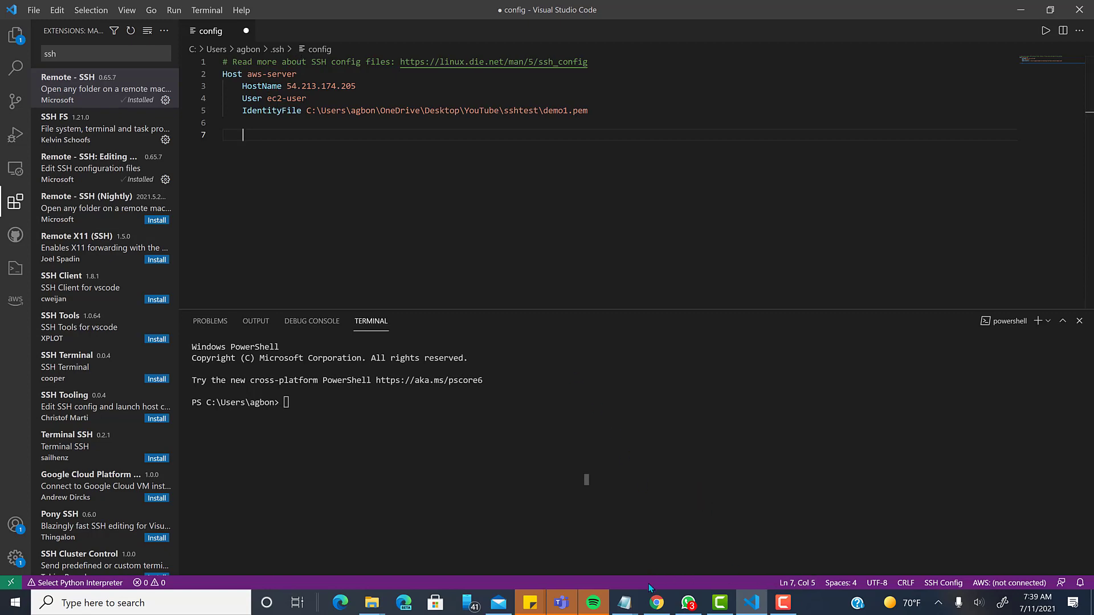
# - Switch to Chrome and examine the IP address and user name in the running instance's SSH client connection example
pyautogui.click(658, 603)
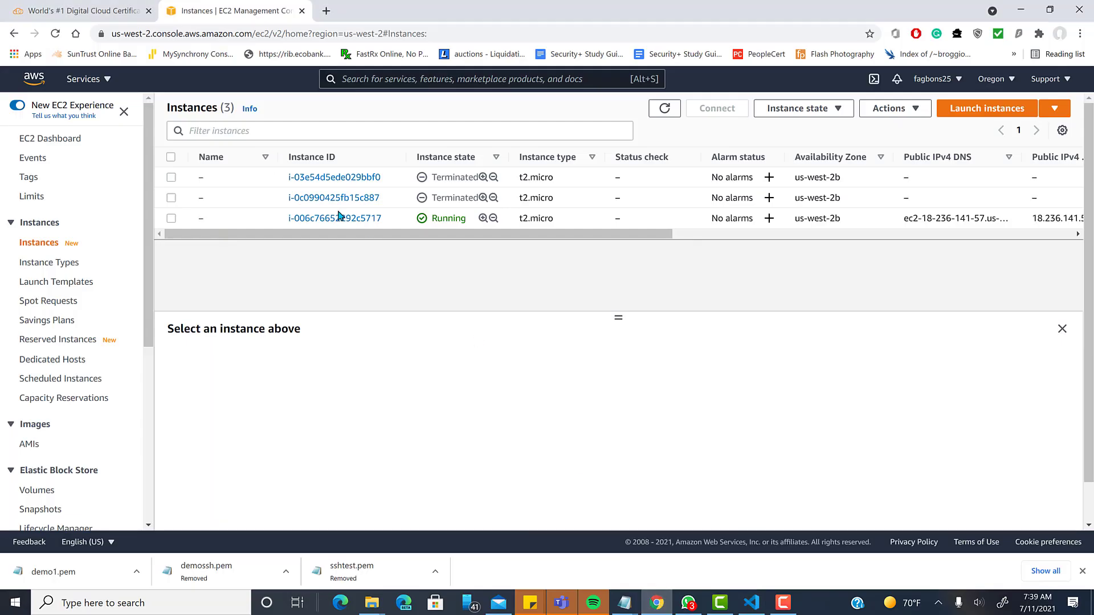
pyautogui.click(171, 219)
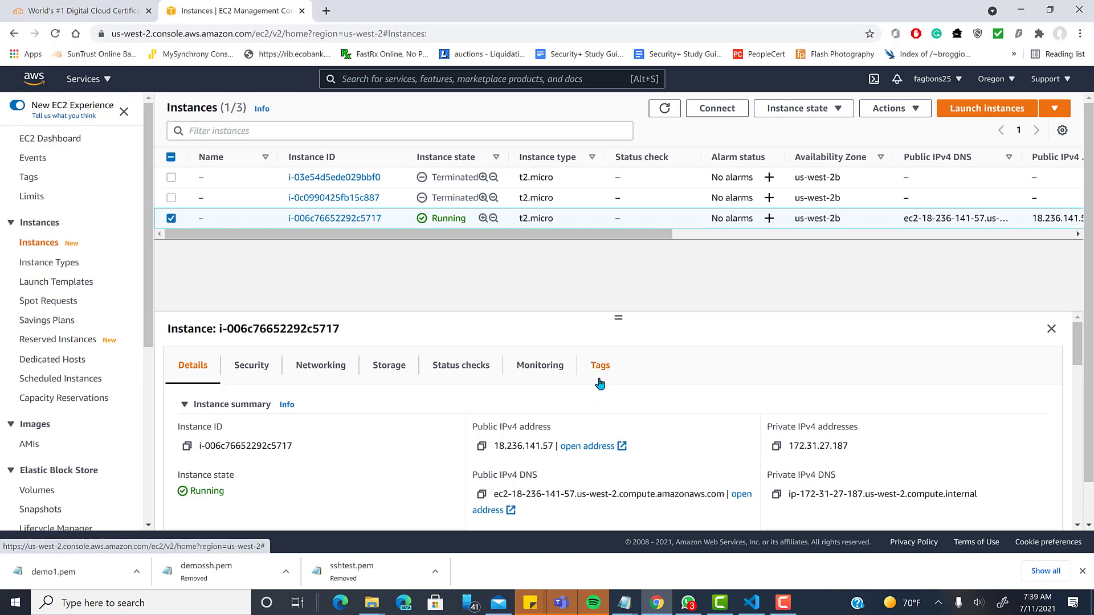
pyautogui.click(710, 114)
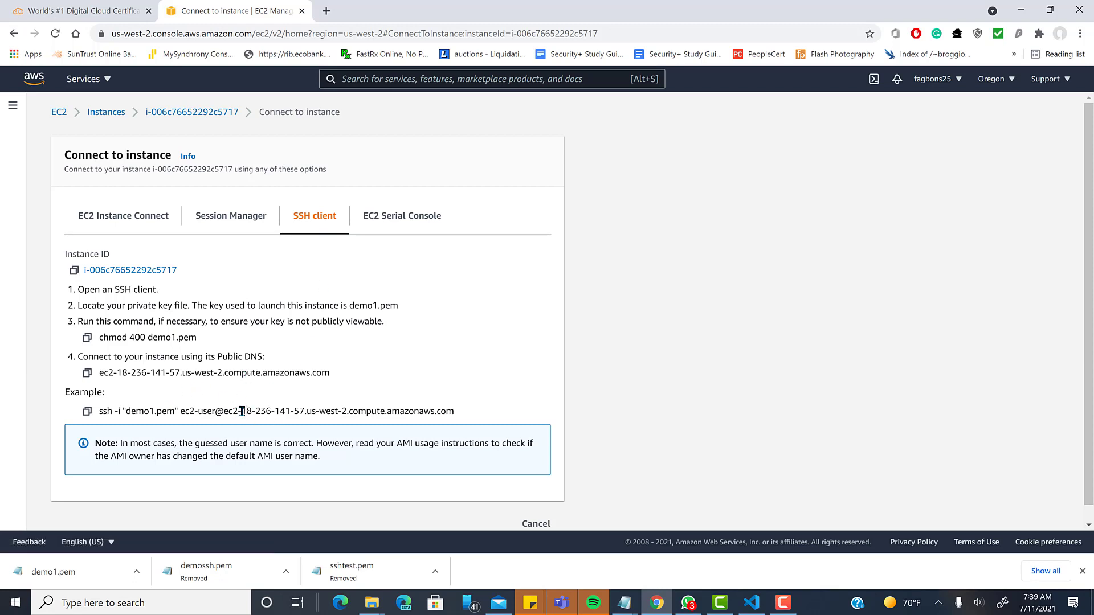
pyautogui.moveTo(242, 412); pyautogui.dragTo(305, 412)
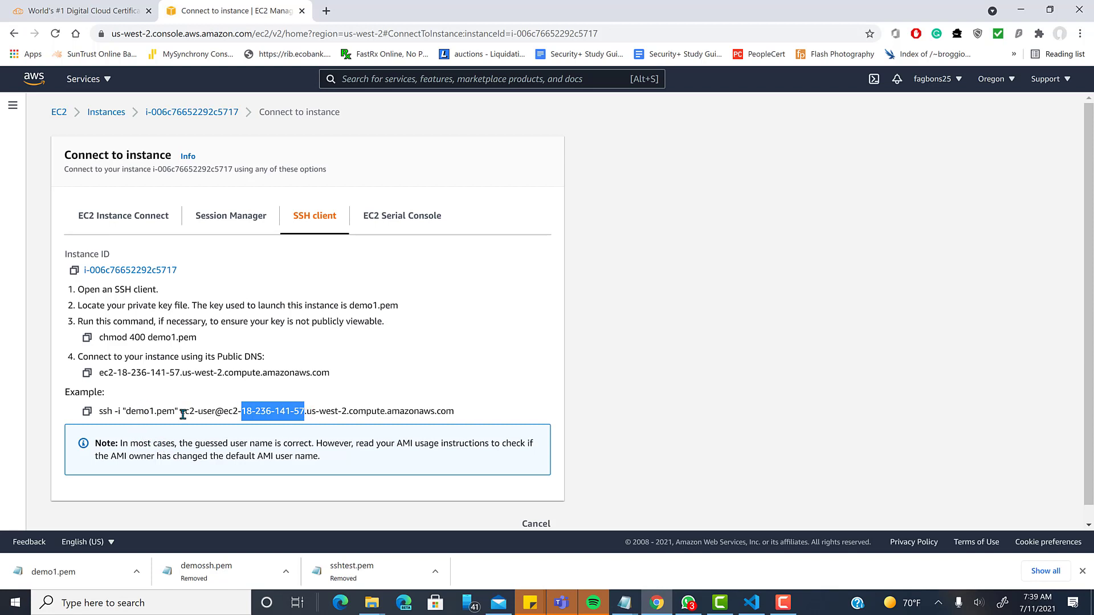
pyautogui.moveTo(181, 412); pyautogui.dragTo(219, 414)
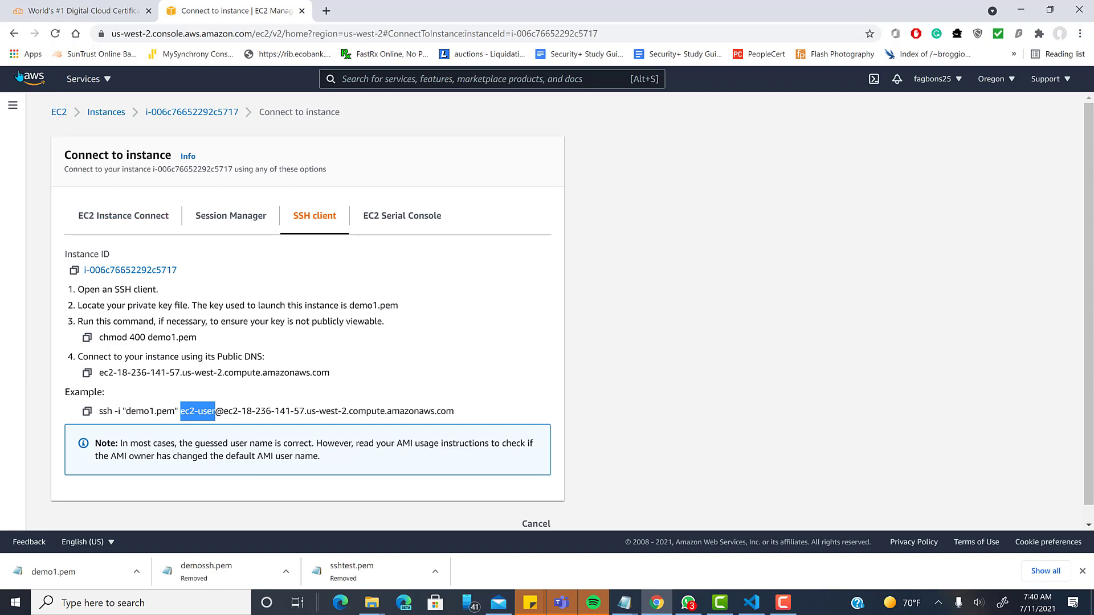
# - Return to the instances list and copy the running instance's public IPv4 address
pyautogui.click(10, 35)
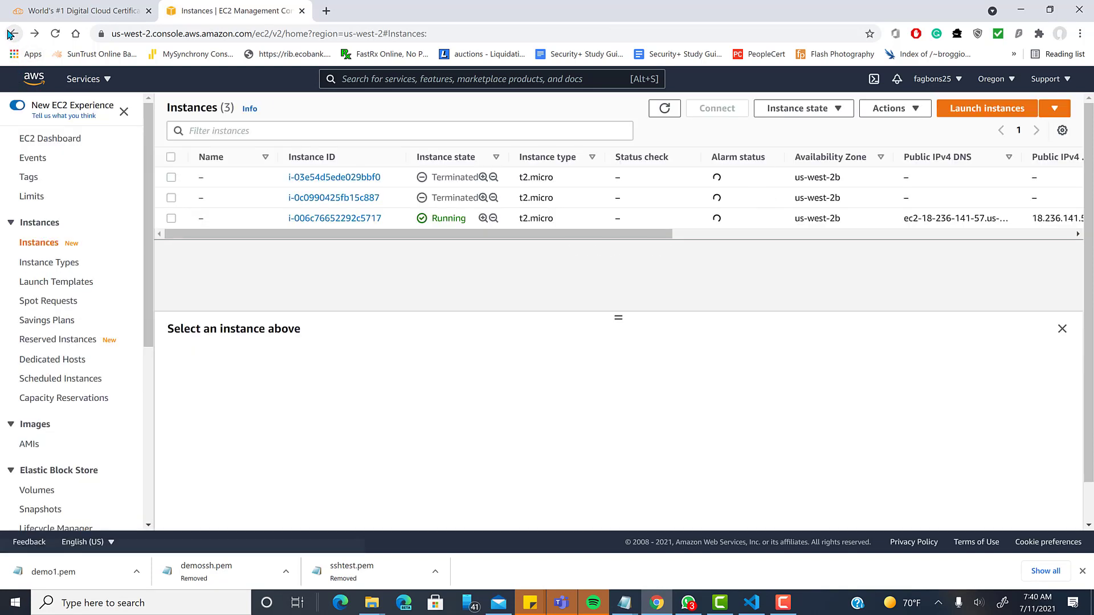
pyautogui.click(171, 218)
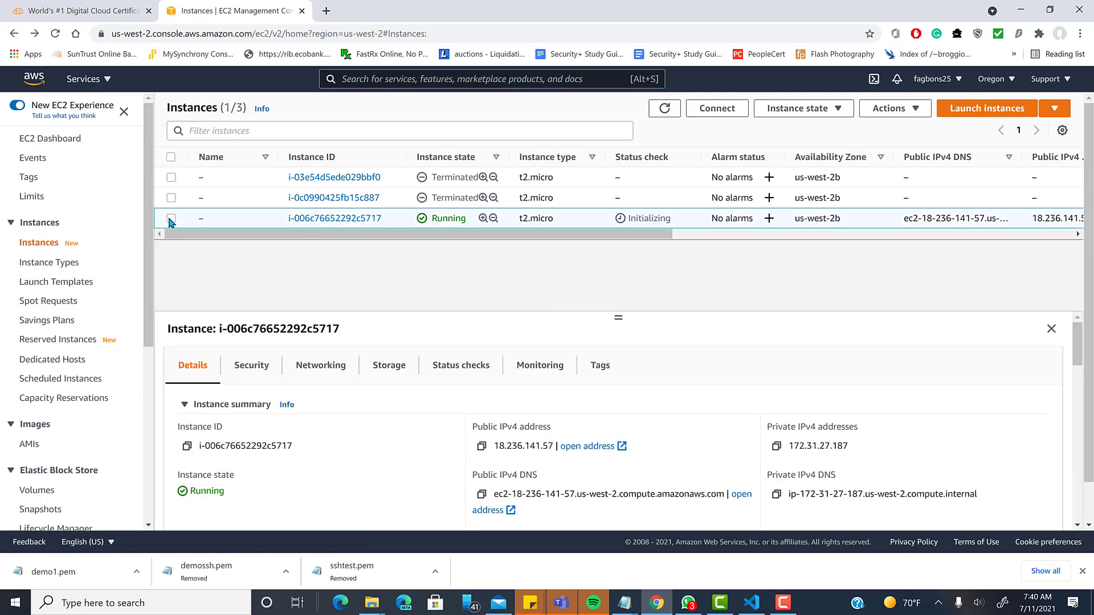
pyautogui.click(481, 447)
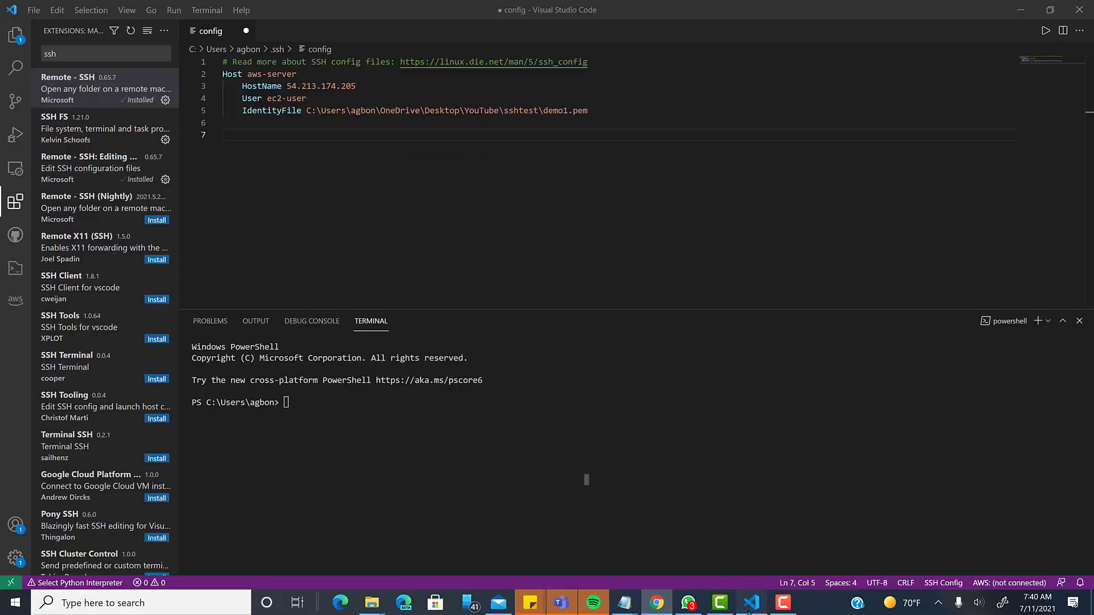
# - In Visual Studio Code, set the HostName in the SSH config to 18.236.141.57 and save the file
pyautogui.click(752, 603)
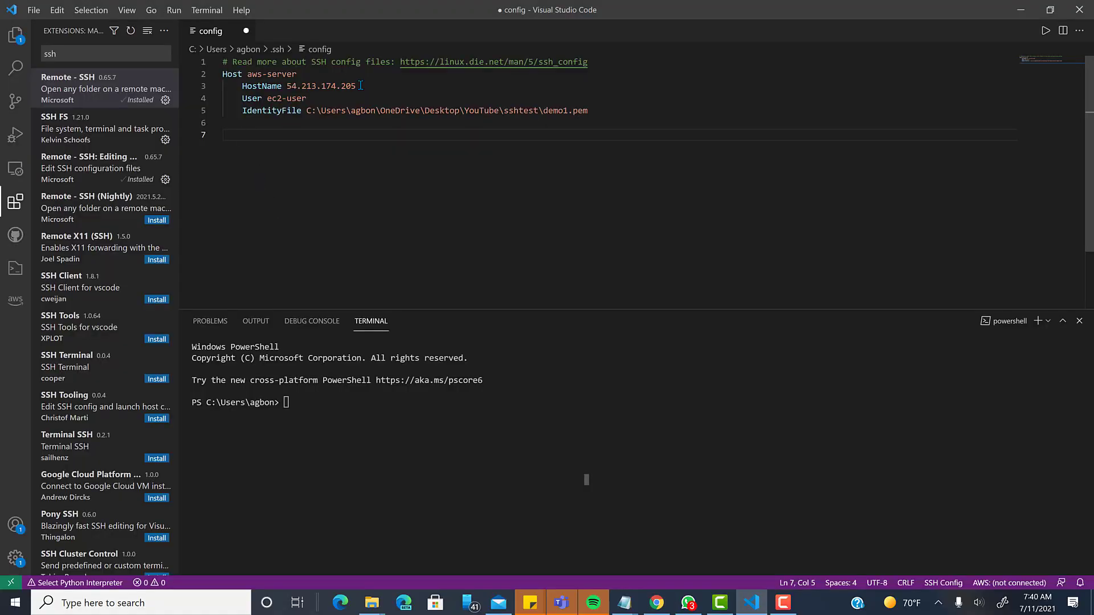
pyautogui.moveTo(358, 87); pyautogui.dragTo(288, 86)
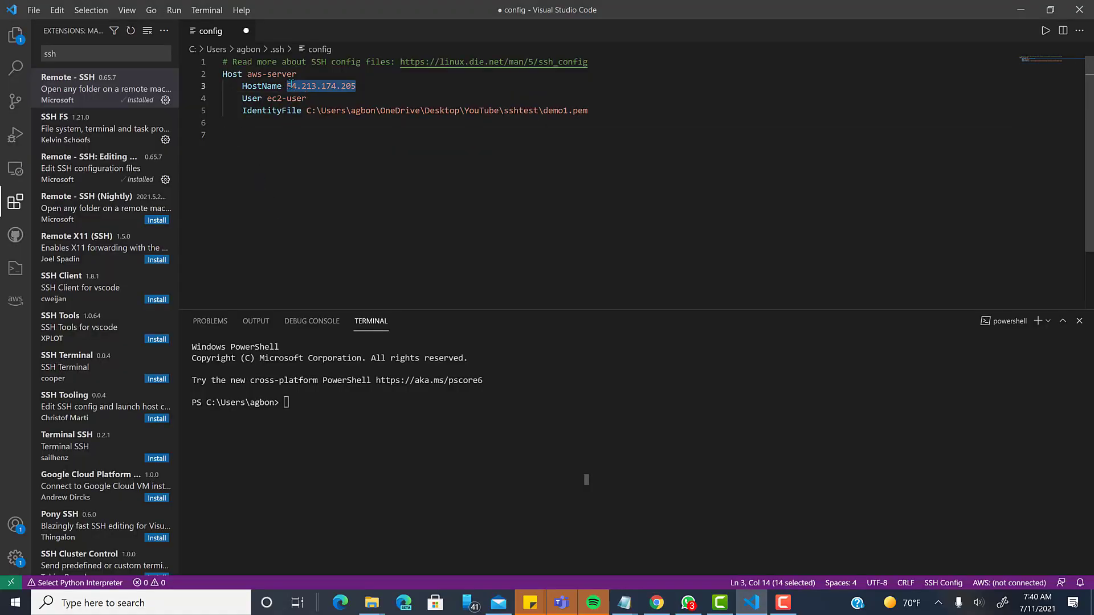
pyautogui.hotkey('ctrl', 'v')
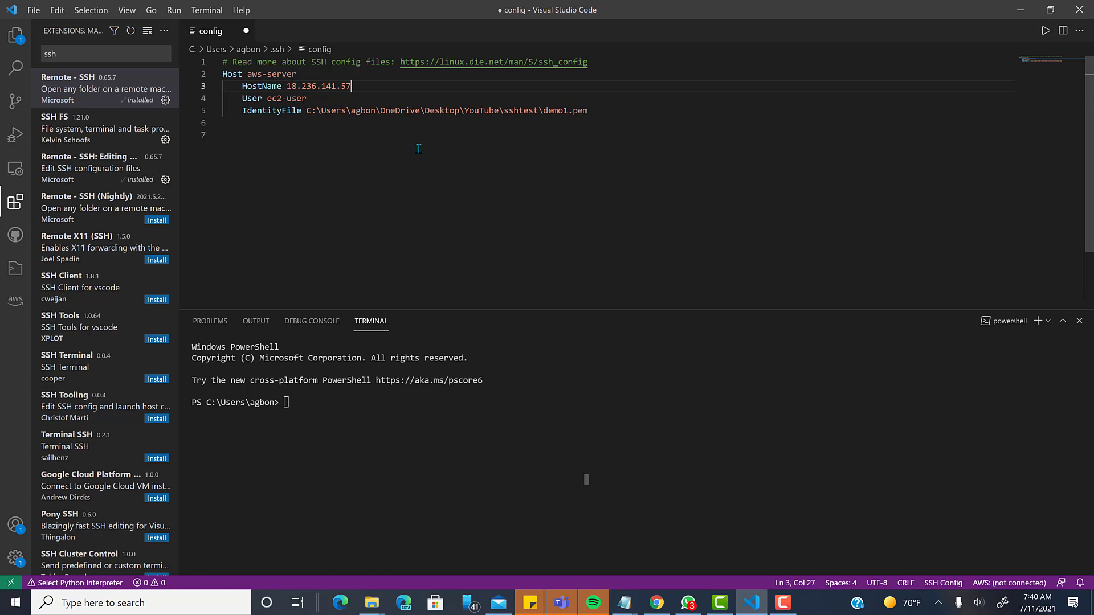
pyautogui.click(33, 10)
pyautogui.click(45, 197)
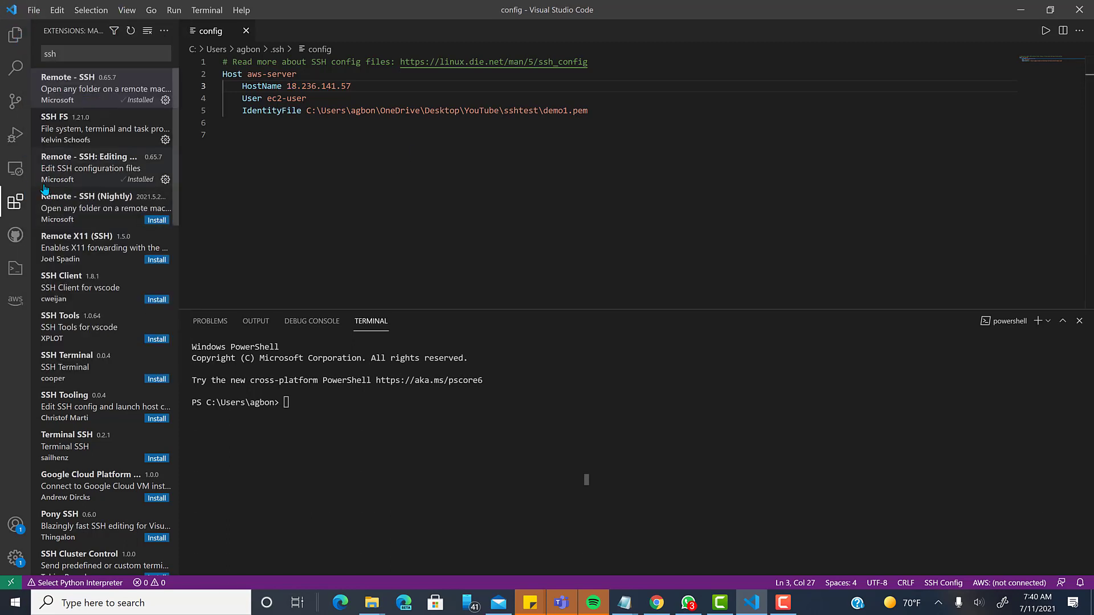
pyautogui.click(424, 183)
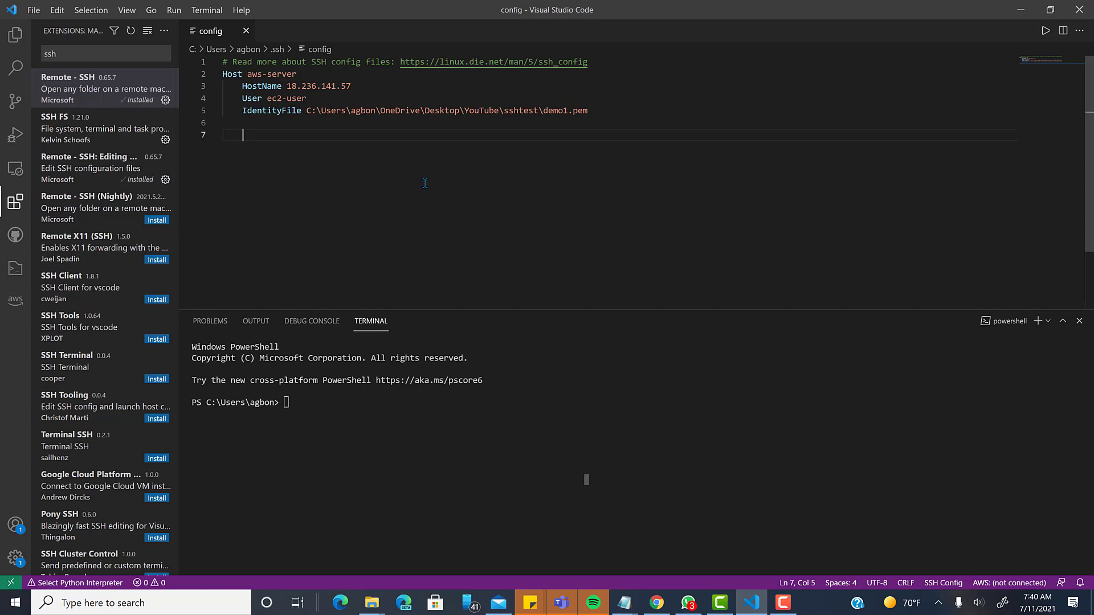
# - Connect to the aws-server host with Remote-SSH and accept its fingerprint
pyautogui.hotkey('ctrl', 'shift', 'p')
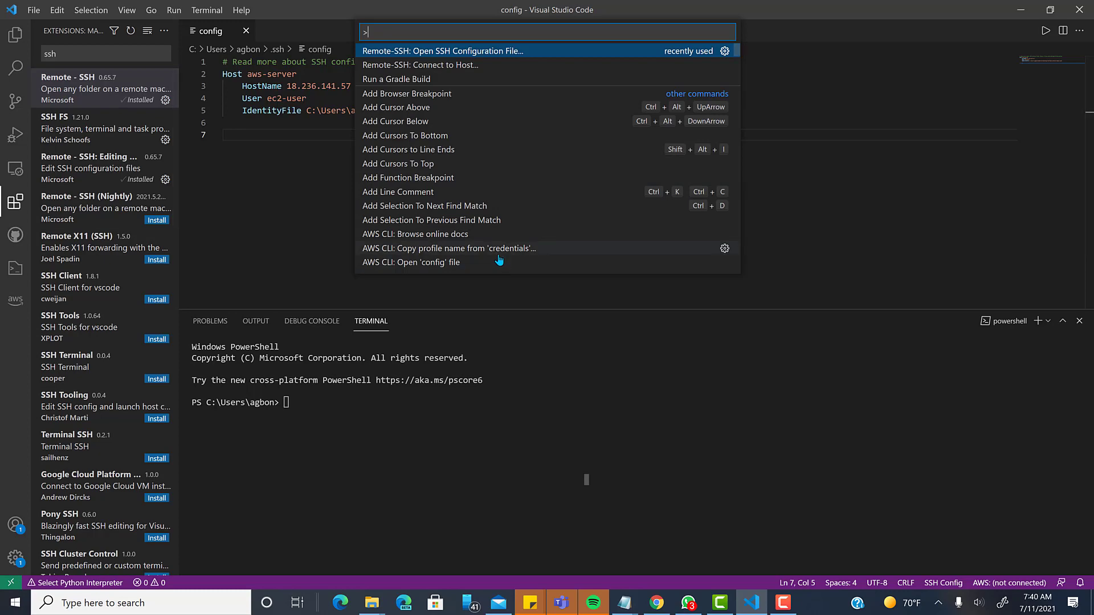
pyautogui.write('ssh')
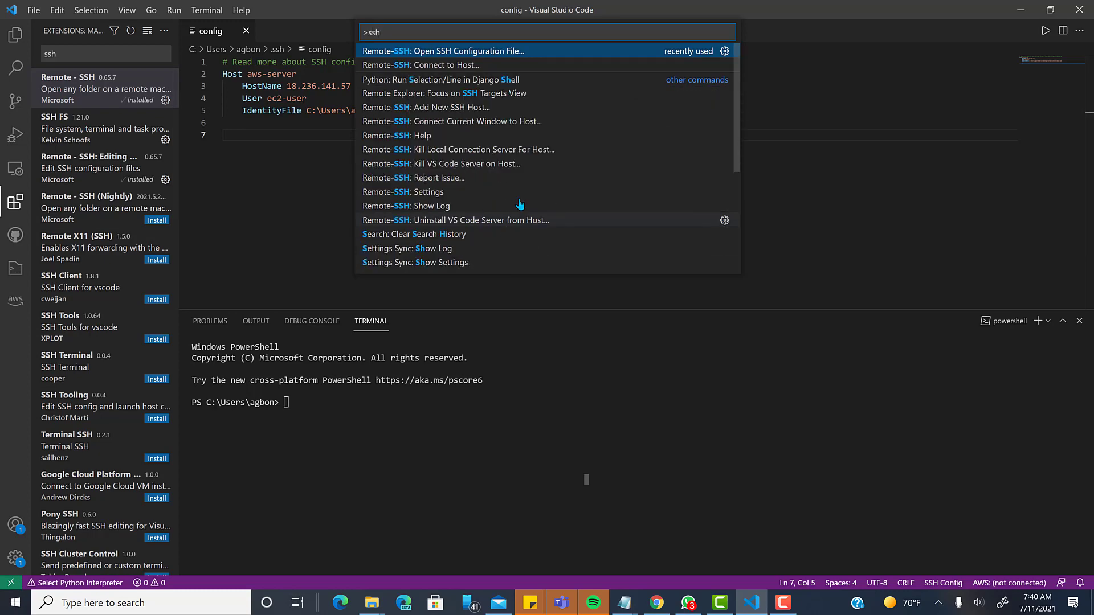
pyautogui.click(443, 66)
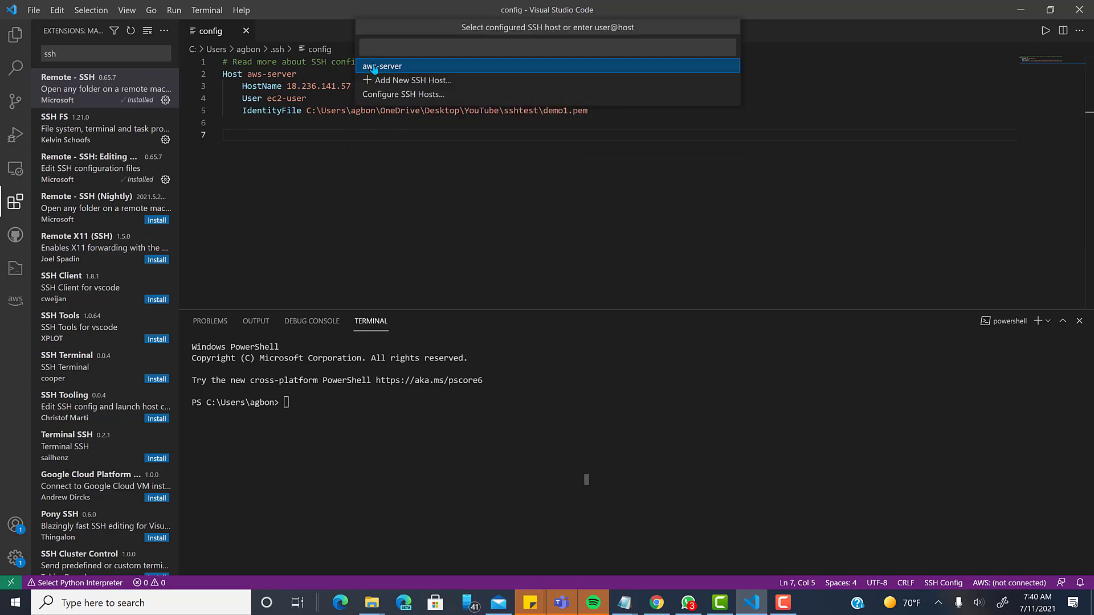
pyautogui.click(368, 67)
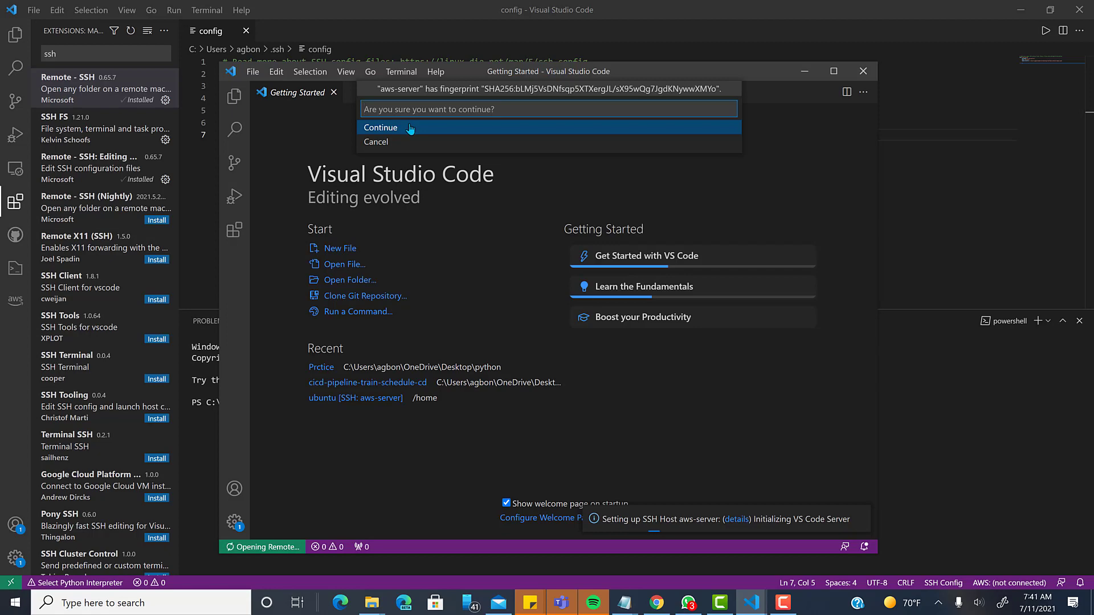
pyautogui.click(411, 128)
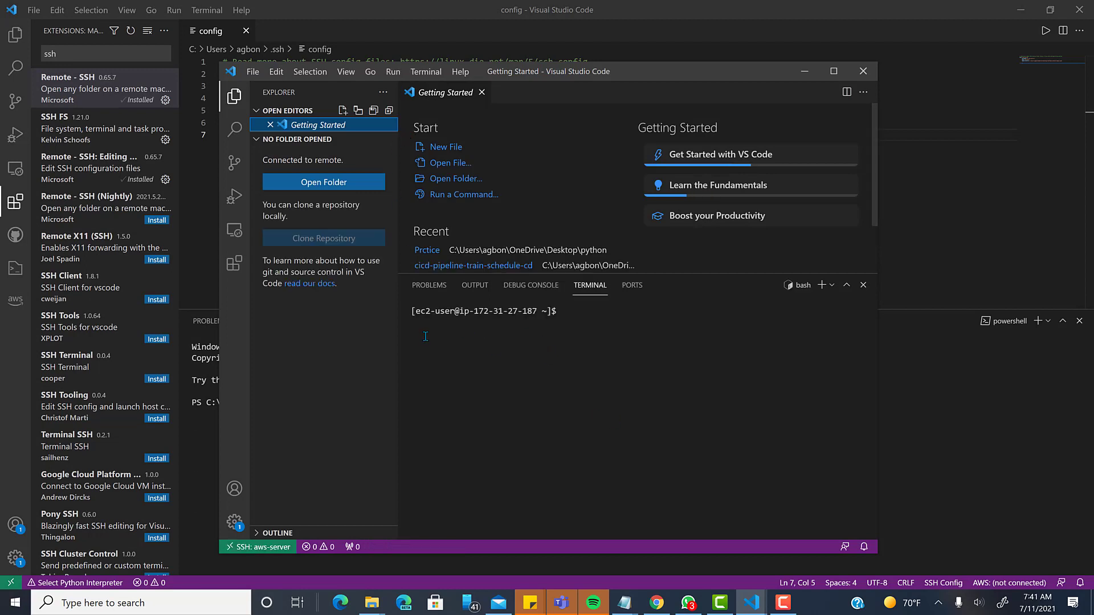
# - Run sudo yum update in the terminal of the remote aws-server window
pyautogui.click(589, 313)
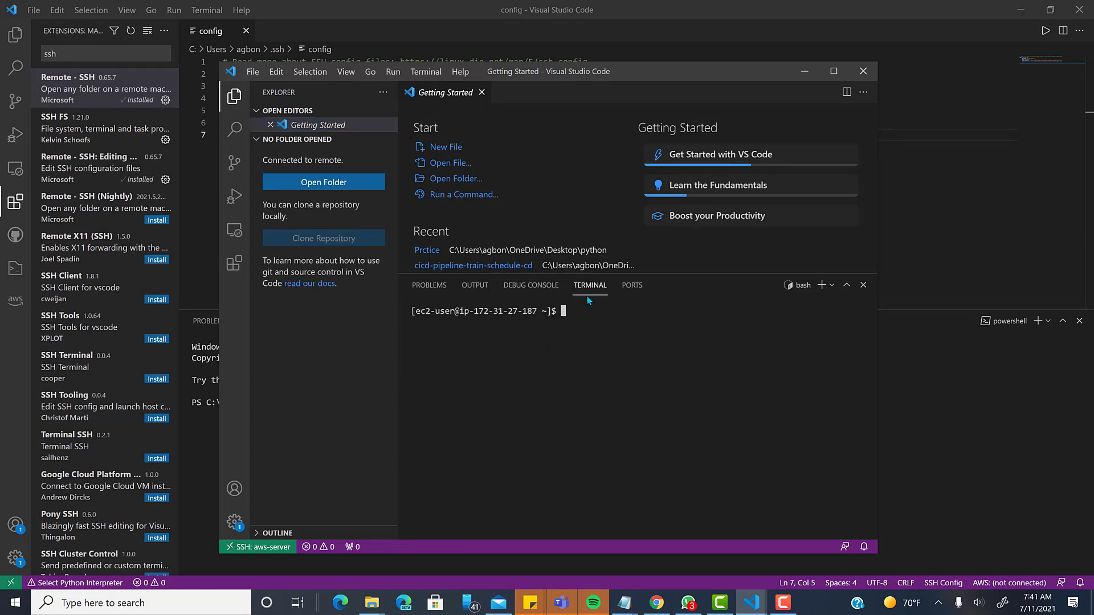
pyautogui.write('sudo yum update')
pyautogui.press('Return')
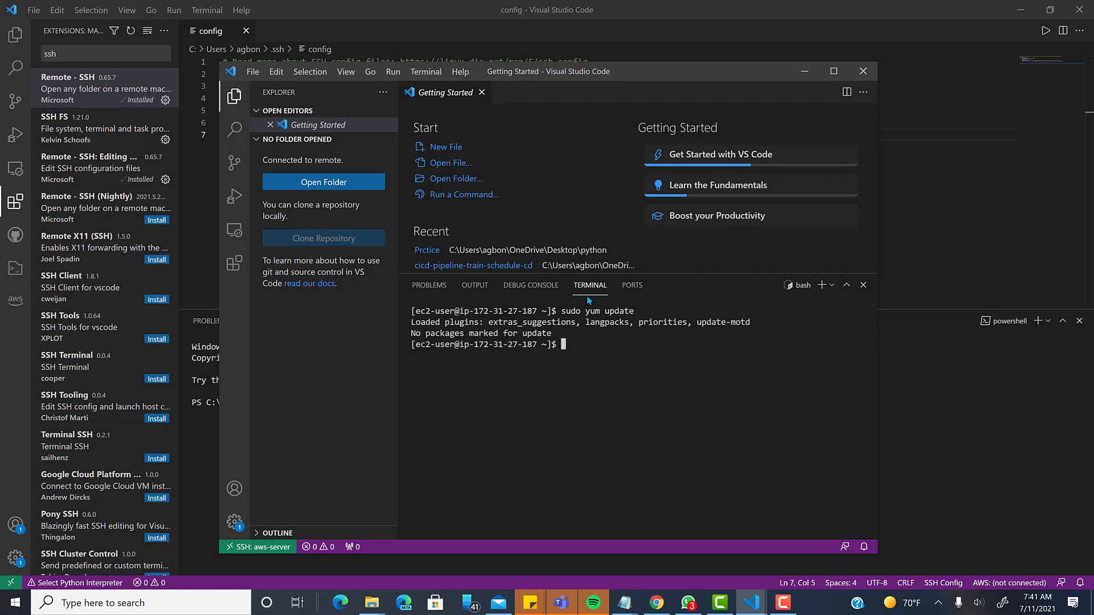